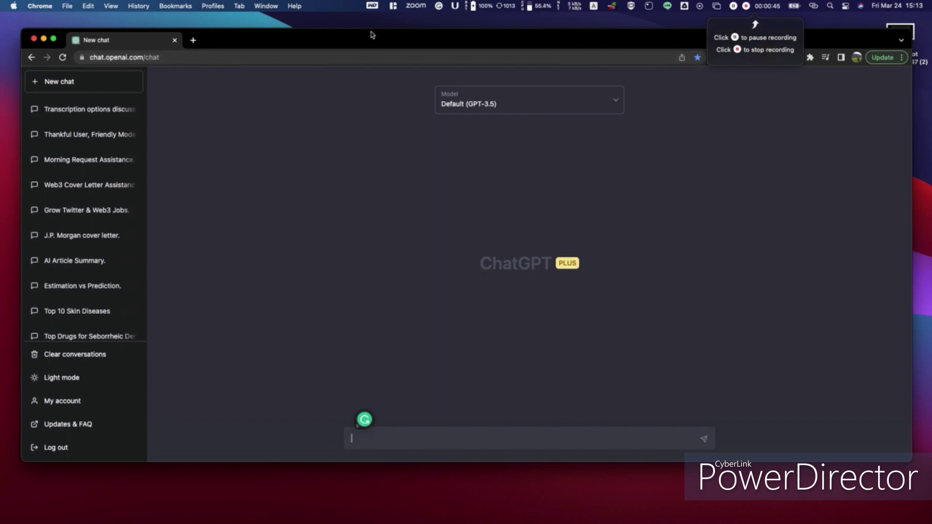
Move the browser window closer to the screen's upper-left corner and extend its lower edge downward
left_click_drag(367, 38, 347, 31)
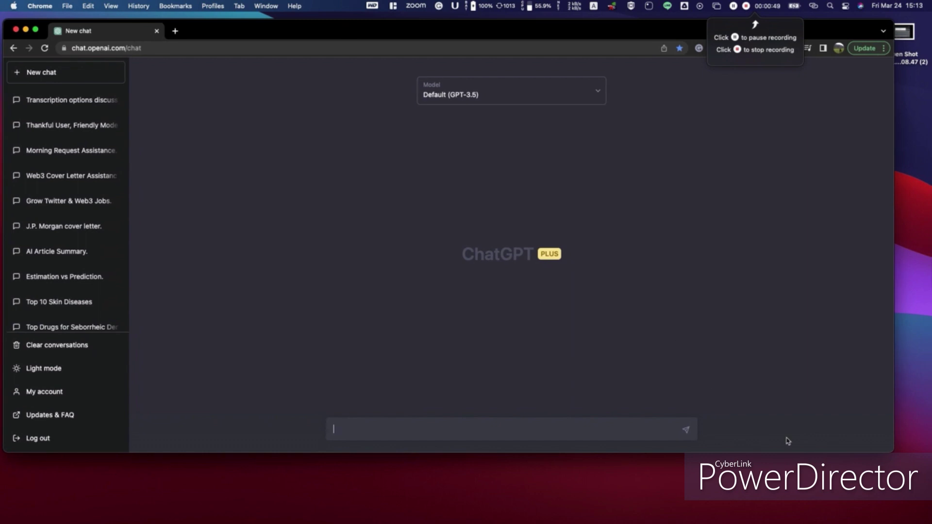
left_click_drag(882, 454, 882, 471)
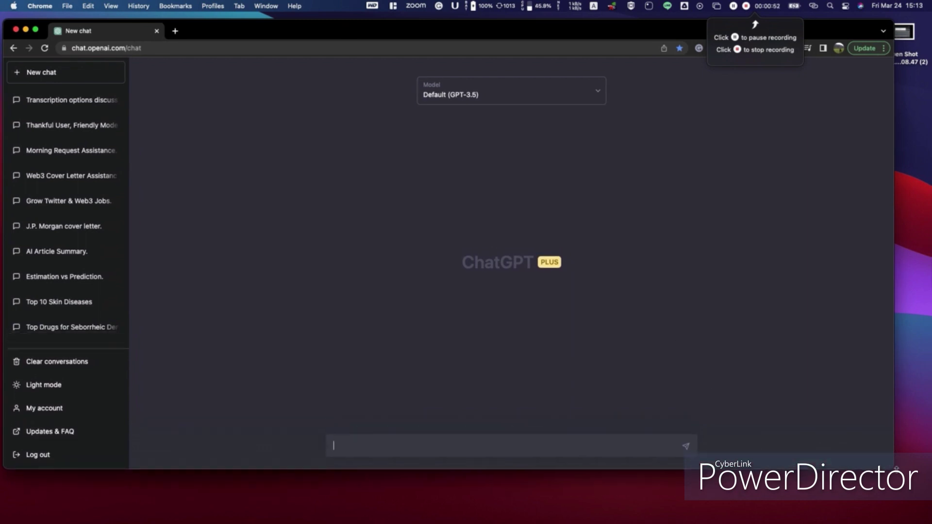
Review the available chat models and the GPT-4 description, and choose Default (GPT-3.5) for the new chat
left_click(589, 92)
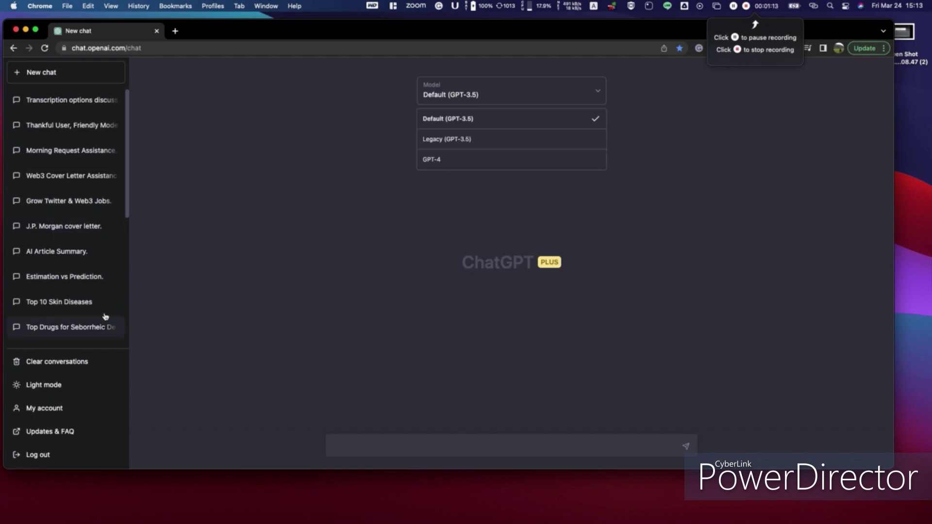
scroll(112, 222, "down", 5)
scroll(113, 224, "up", 5)
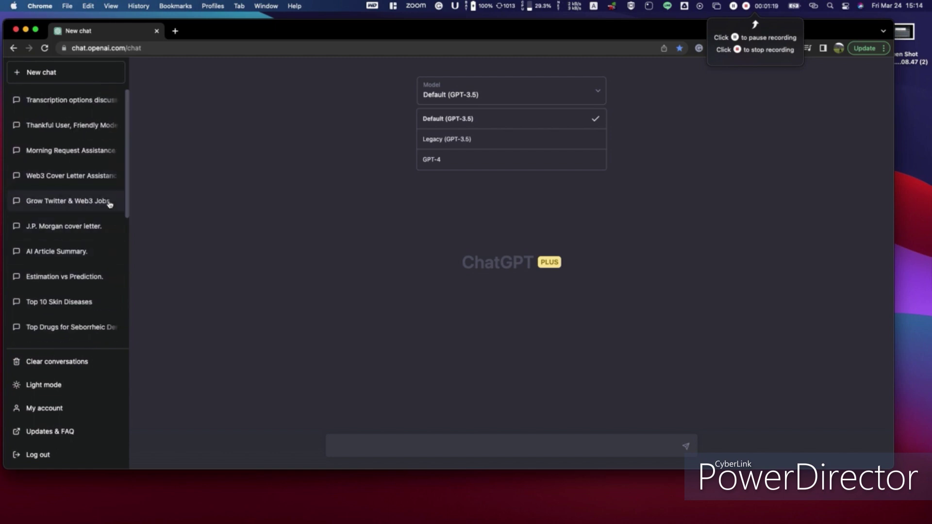
scroll(110, 204, "down", 4)
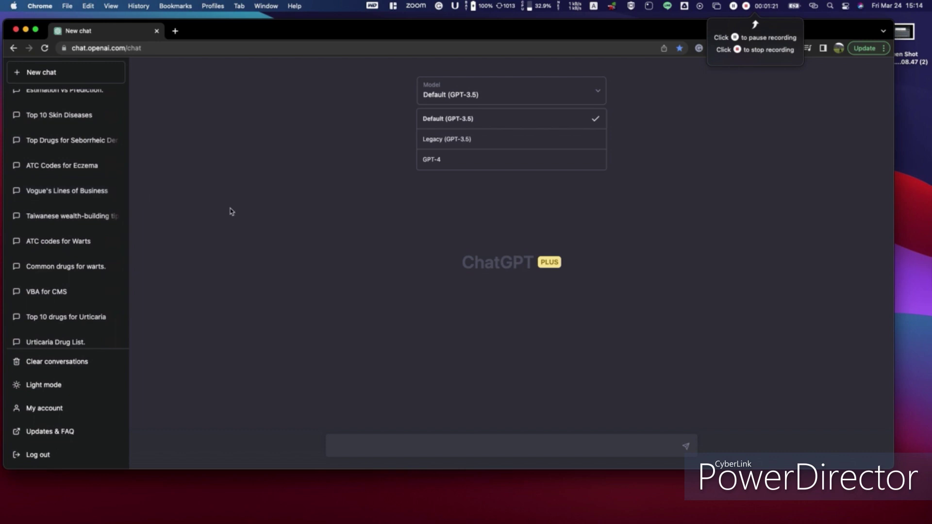
scroll(72, 212, "up", 4)
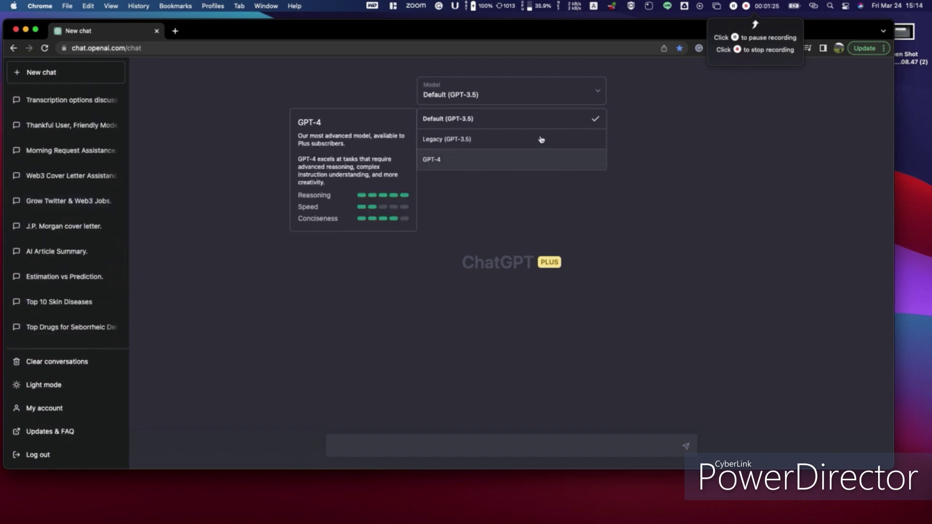
mouse_move(481, 167)
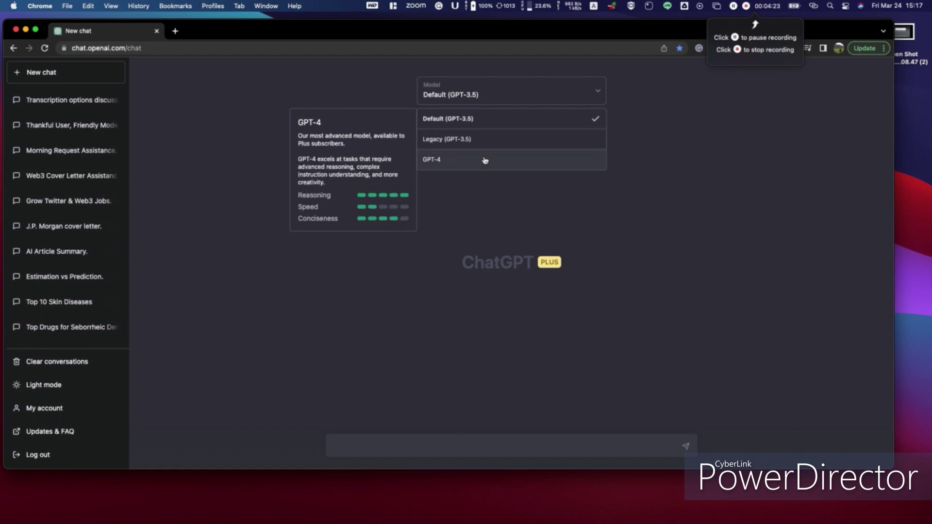
left_click(538, 123)
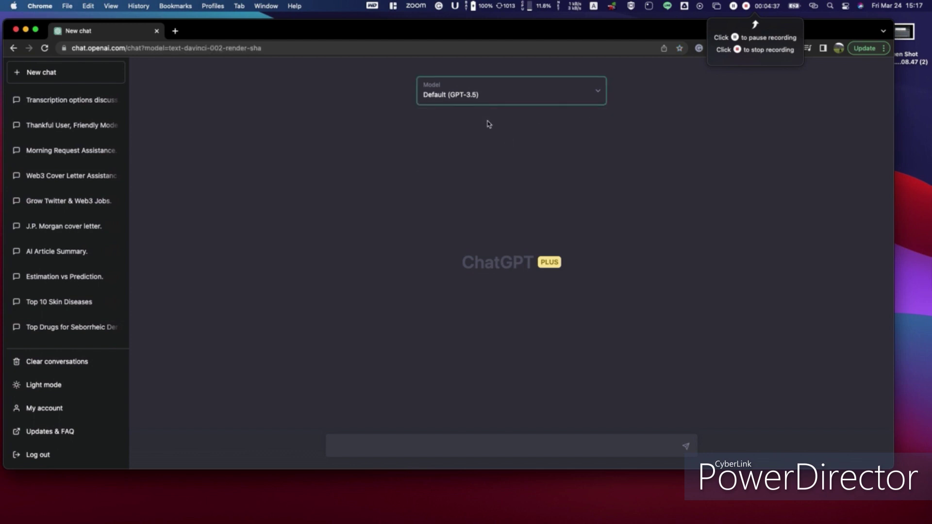
Ask the Default (GPT-3.5) model "Hi Chat. What is Solana?" and view its response
left_click(567, 450)
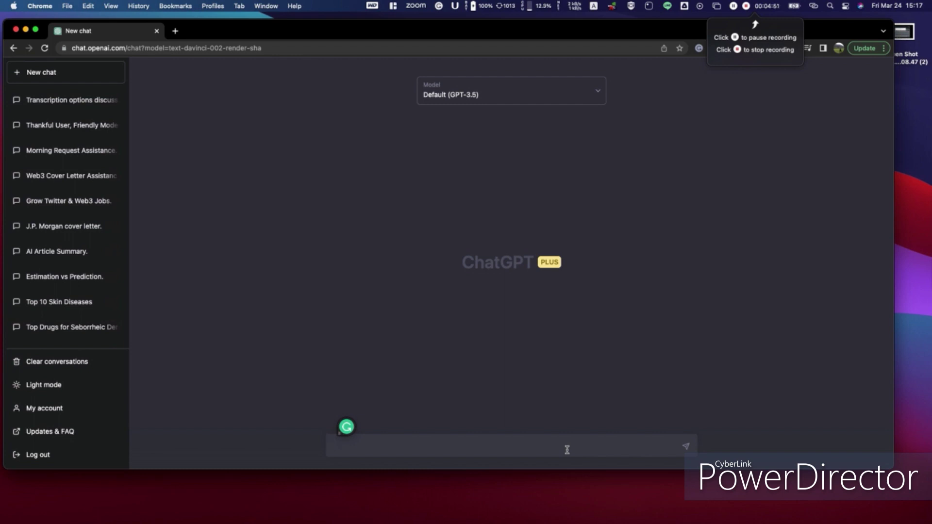
type("Hi")
type(" Chat")
type(".")
type("Wha")
type("is So")
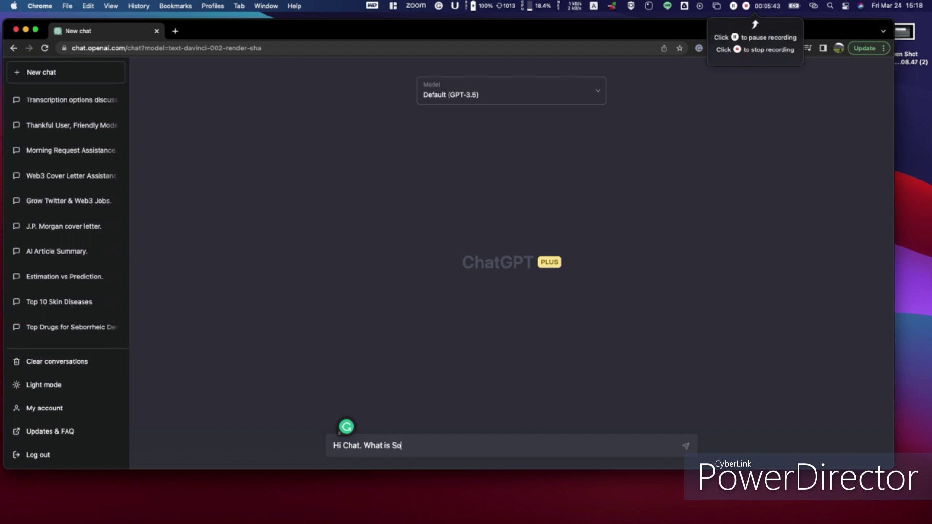
type("lana?")
key("Return")
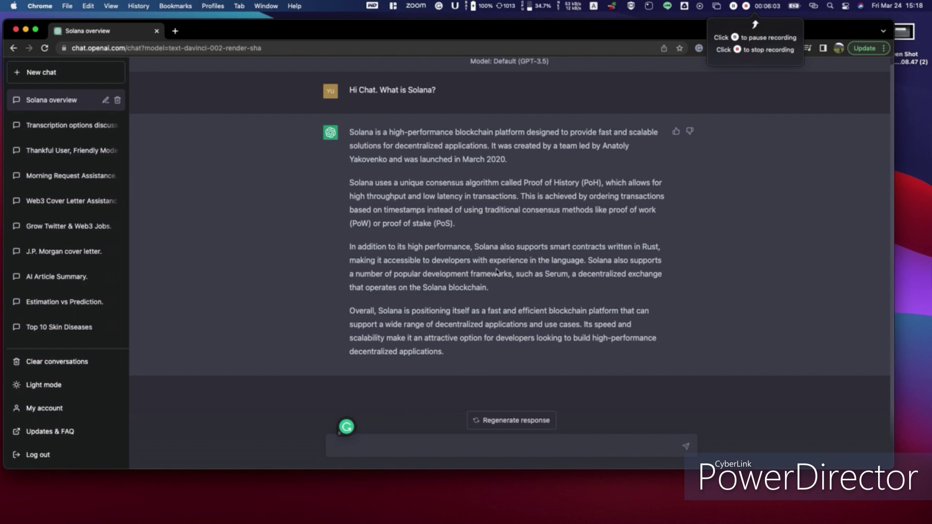
scroll(514, 282, "up", 1)
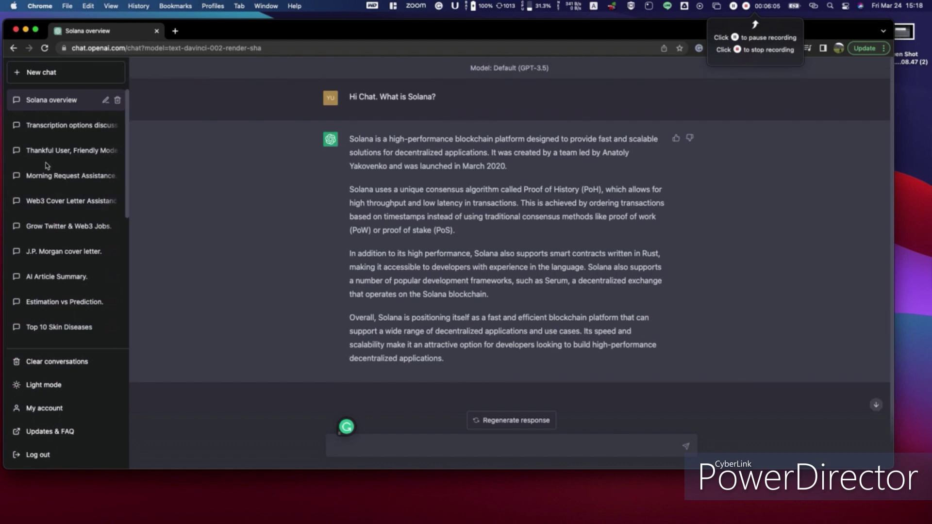
Start a new chat with the Legacy (GPT-3.5) model and ask "Hi Chat. What is Solana?"
left_click(25, 77)
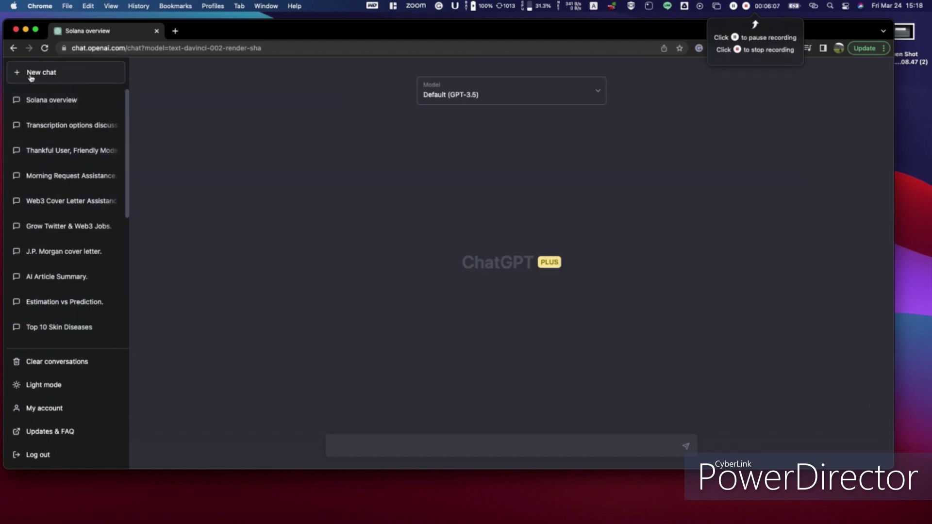
left_click(566, 97)
left_click(487, 141)
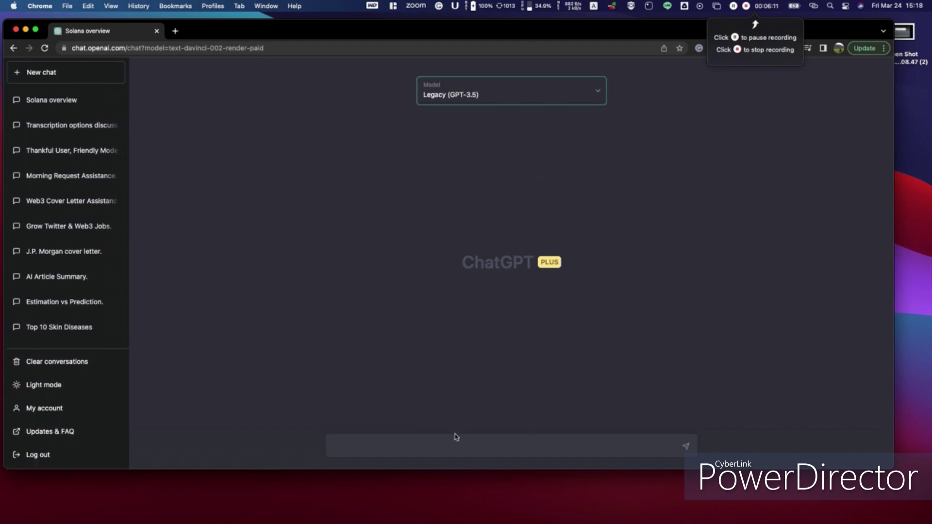
left_click(442, 440)
type("Hi Chat.")
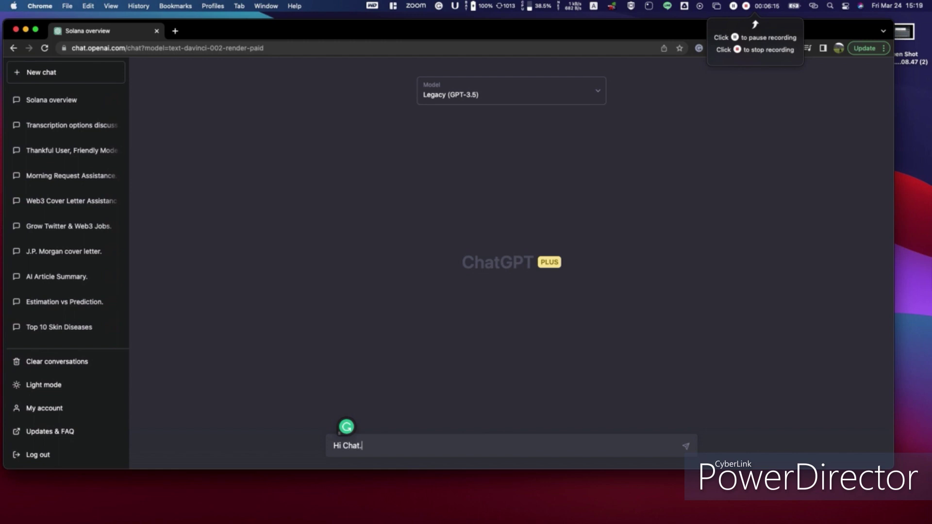
type(" What is Solana?")
key("Return")
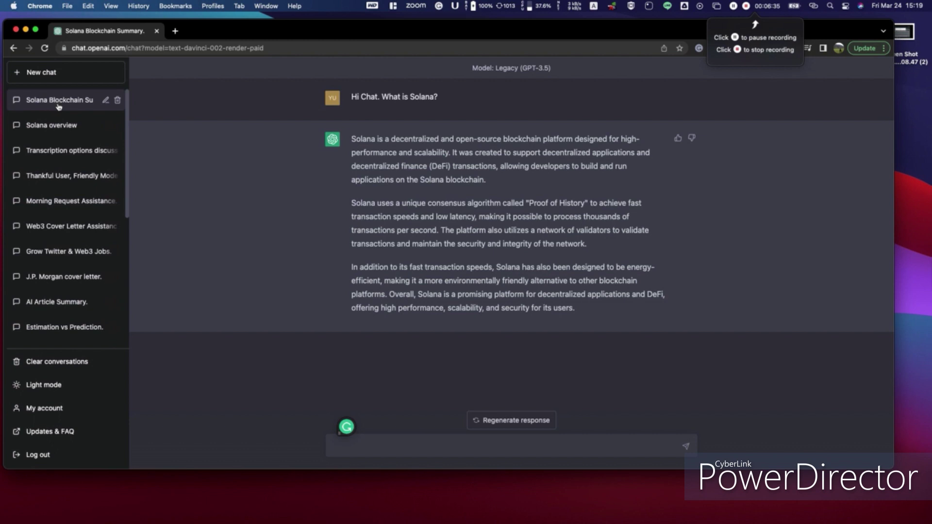
Compare the Default and Legacy GPT-3.5 answers about Solana by alternating between their two saved chats
left_click(73, 131)
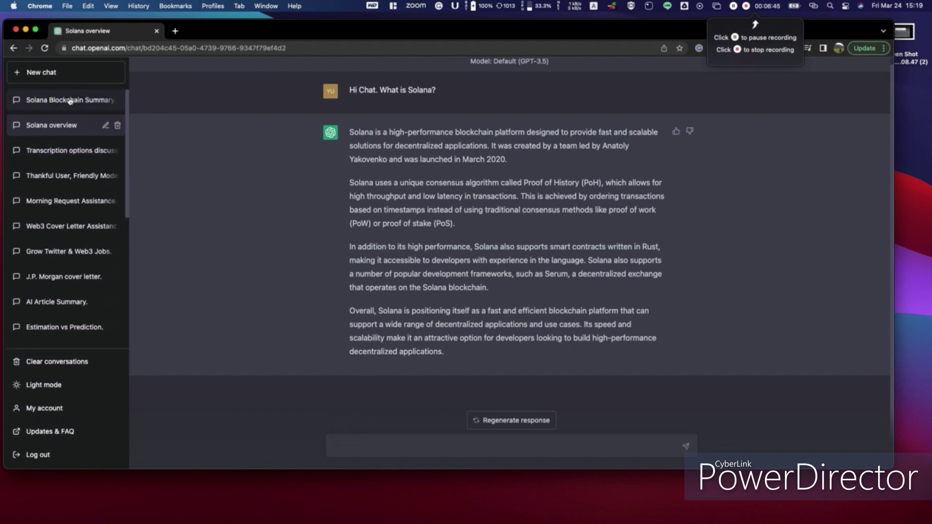
left_click(70, 101)
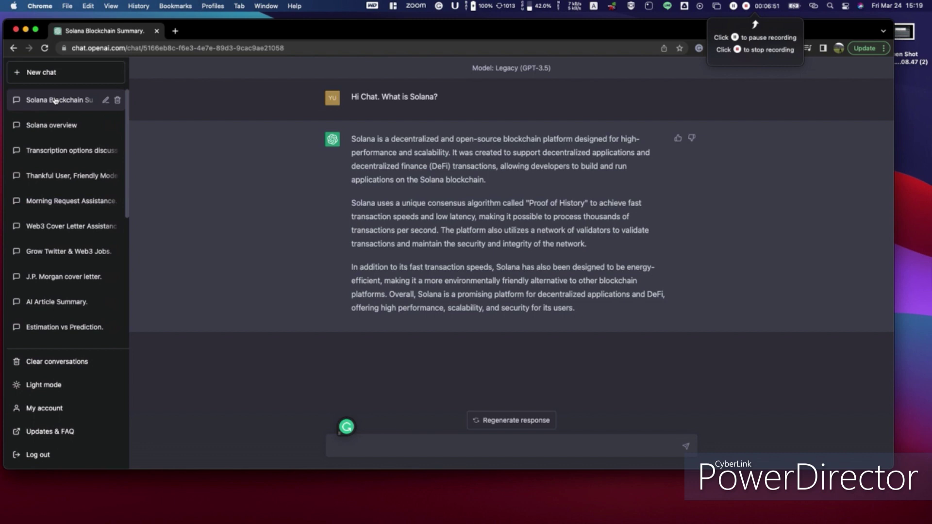
left_click(61, 125)
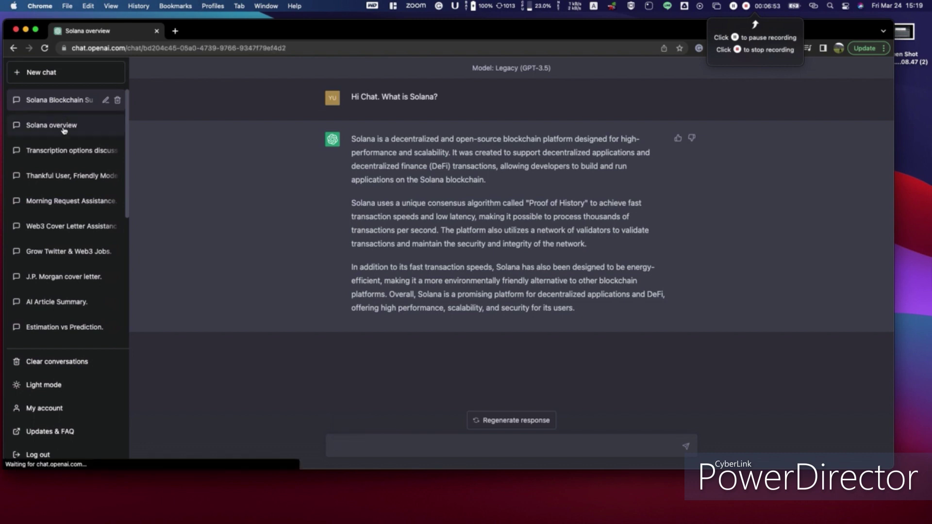
scroll(61, 108, "down", 5)
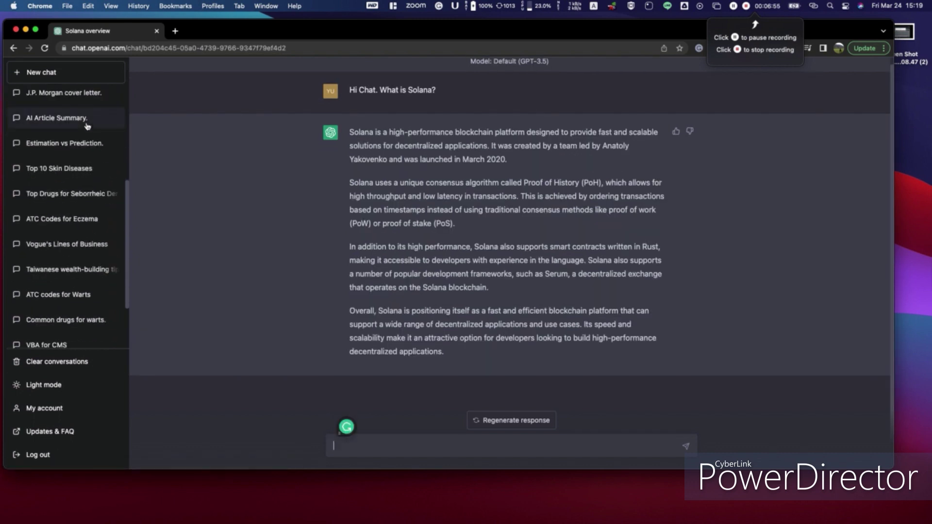
scroll(87, 127, "up", 7)
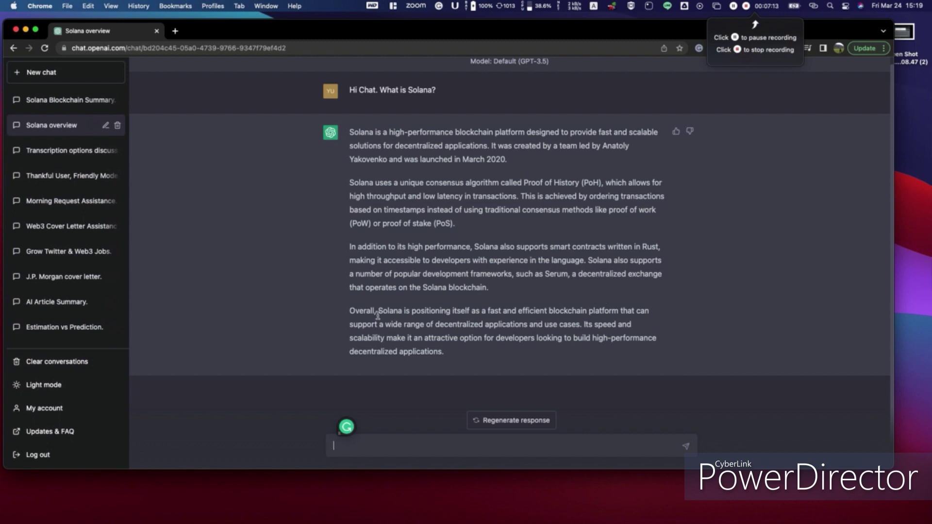
left_click(44, 101)
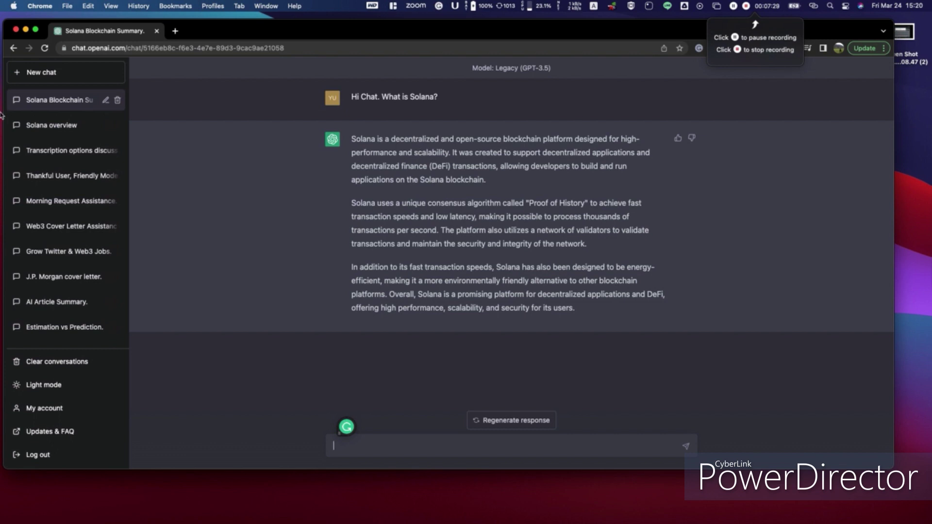
left_click(89, 127)
scroll(90, 130, "down", 1)
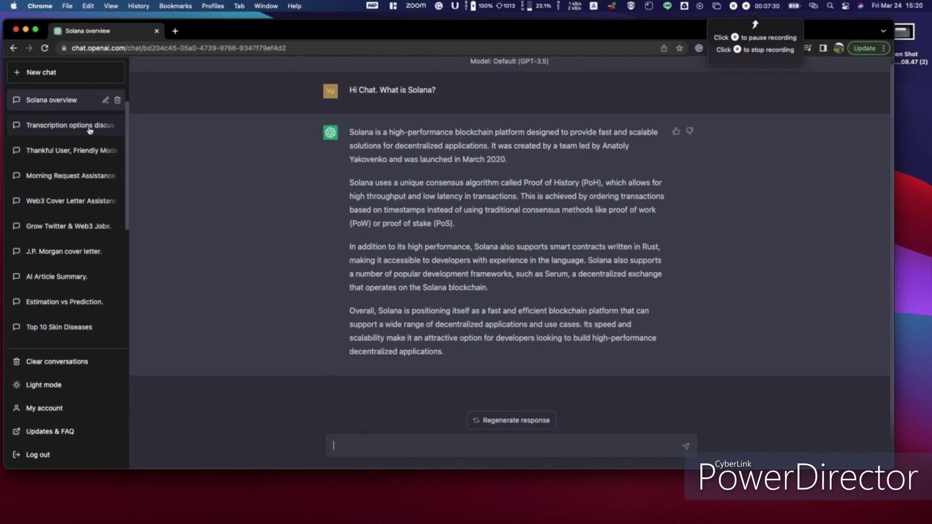
scroll(68, 111, "up", 1)
left_click(64, 107)
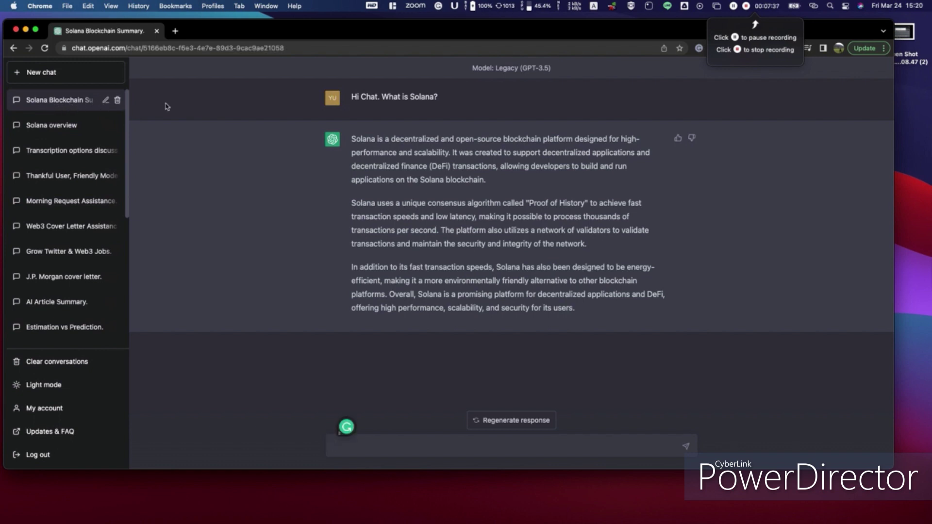
Start a new chat with the GPT-4 model and ask "Hi Chat. What is Solana?"
left_click(64, 73)
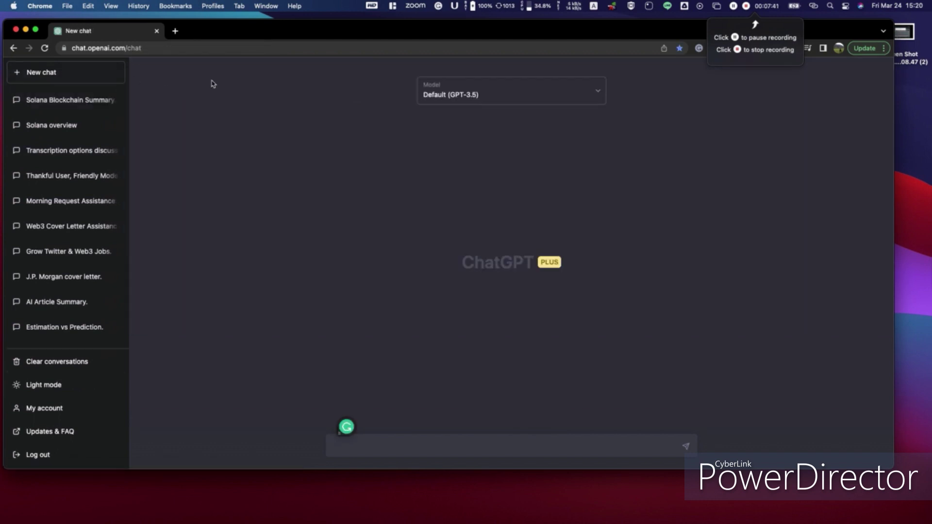
left_click(530, 95)
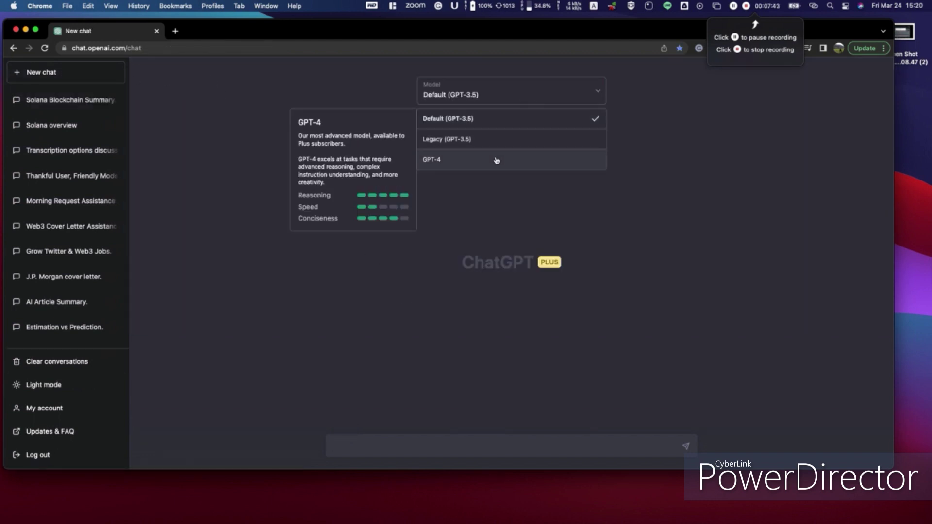
left_click(495, 160)
left_click(522, 445)
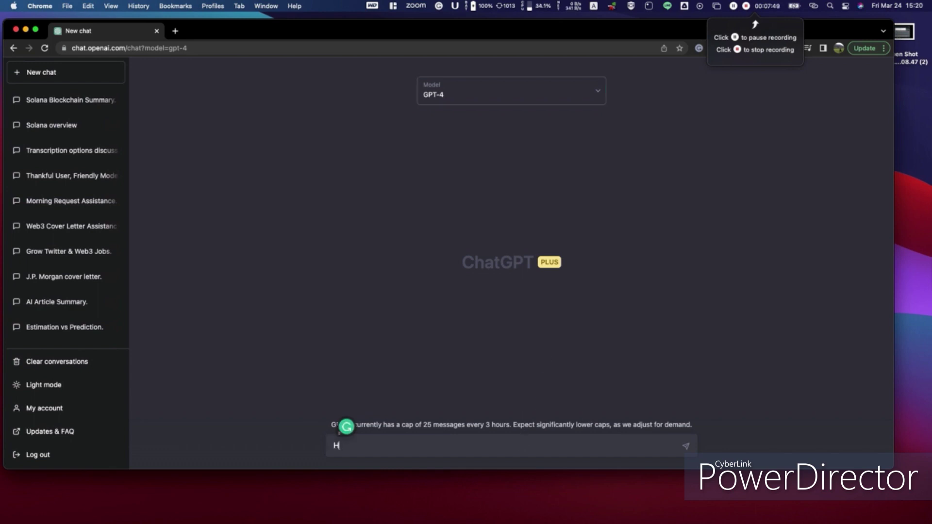
type("Hi Chat. What is Solana?")
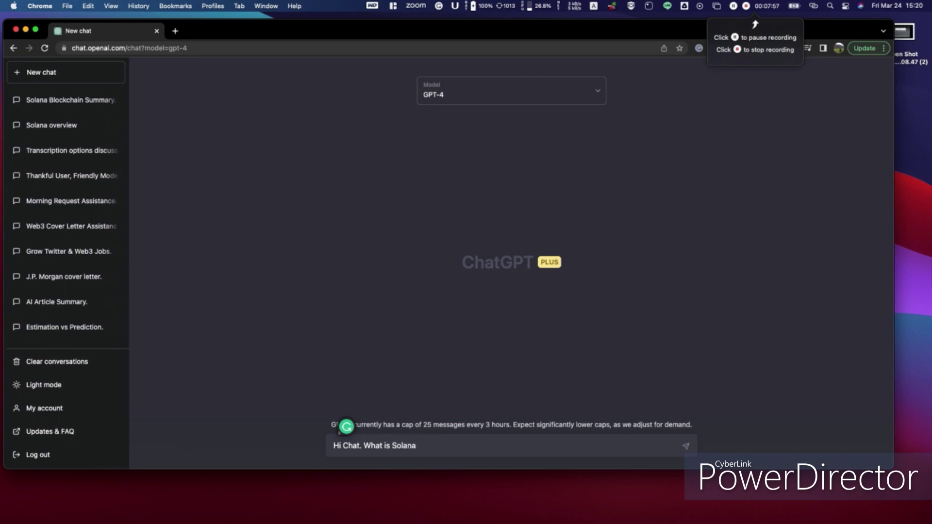
left_click(685, 446)
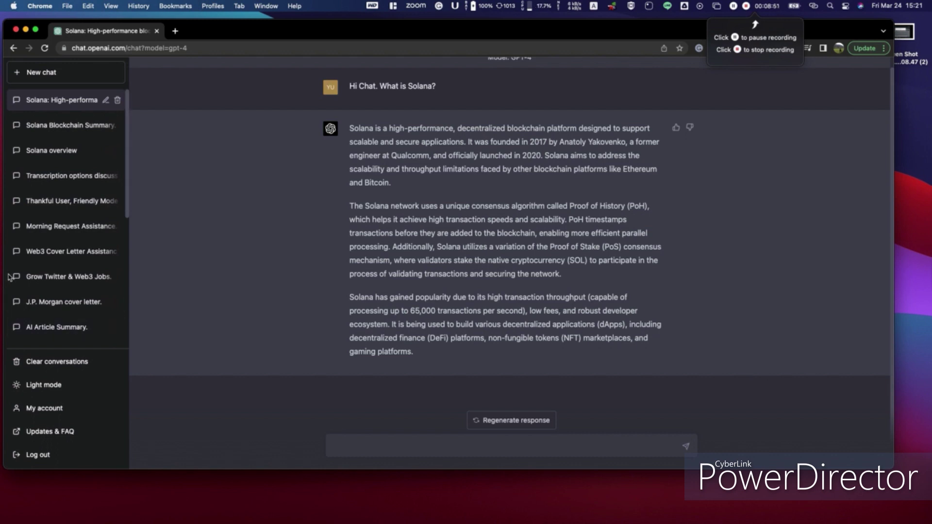
Compare the Solana answers in the Default GPT-3.5, Legacy GPT-3.5 and GPT-4 chats, ending on the GPT-4 one
left_click(74, 149)
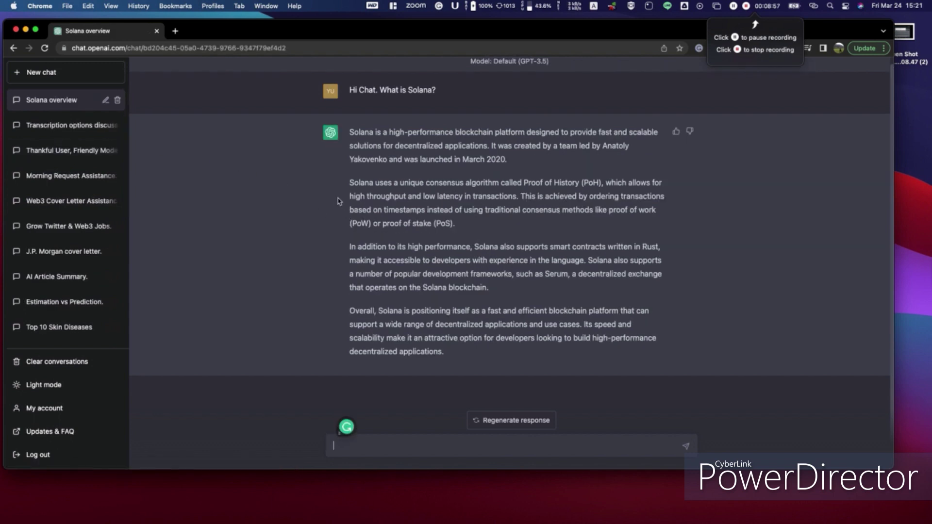
scroll(347, 160, "up", 1)
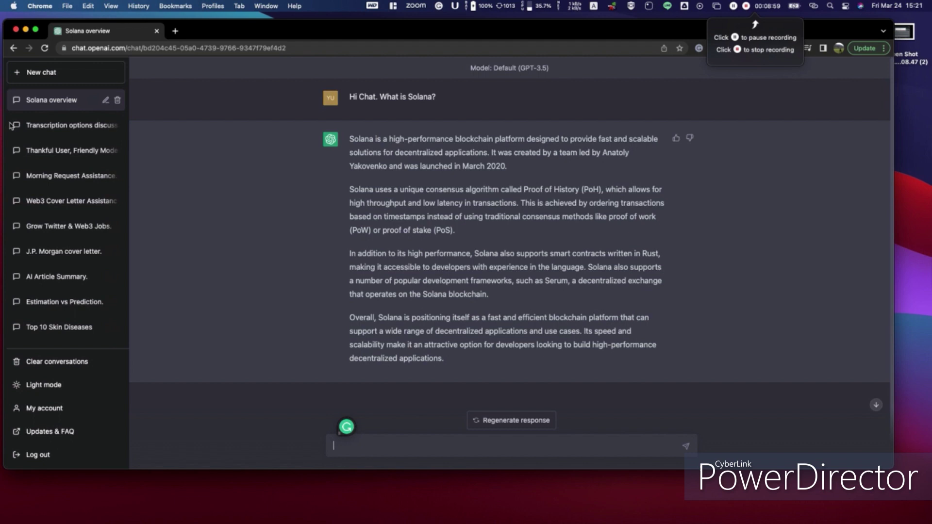
left_click(74, 126)
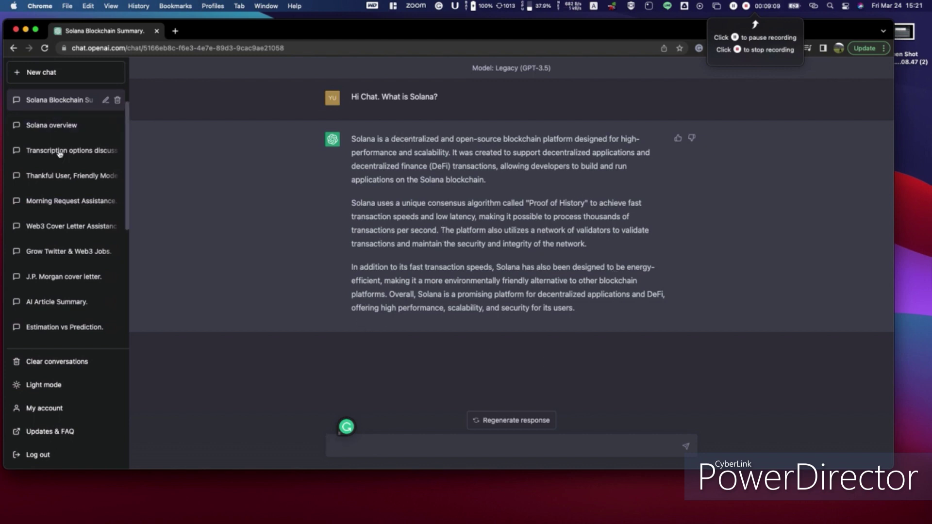
left_click(68, 98)
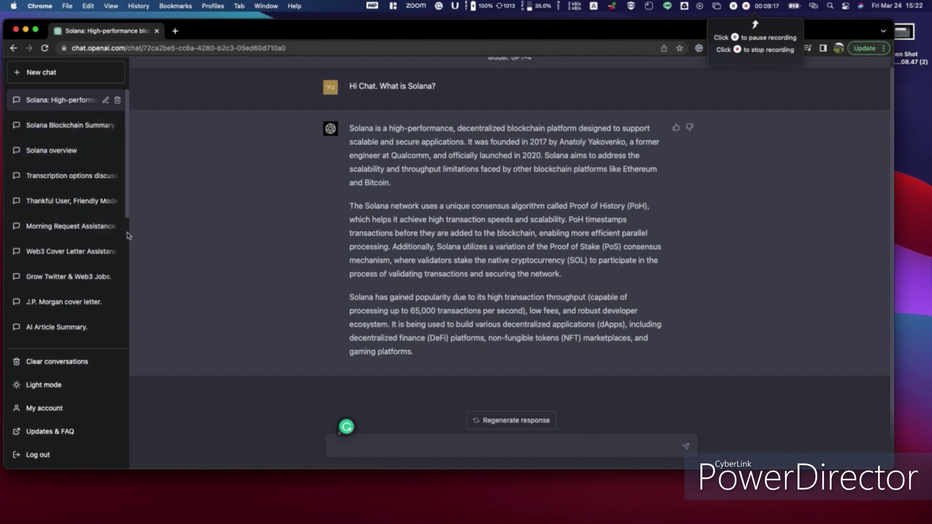
Open the title of the GPT-4 Solana chat for renaming and close it without entering a new name
left_click(61, 105)
left_click(105, 101)
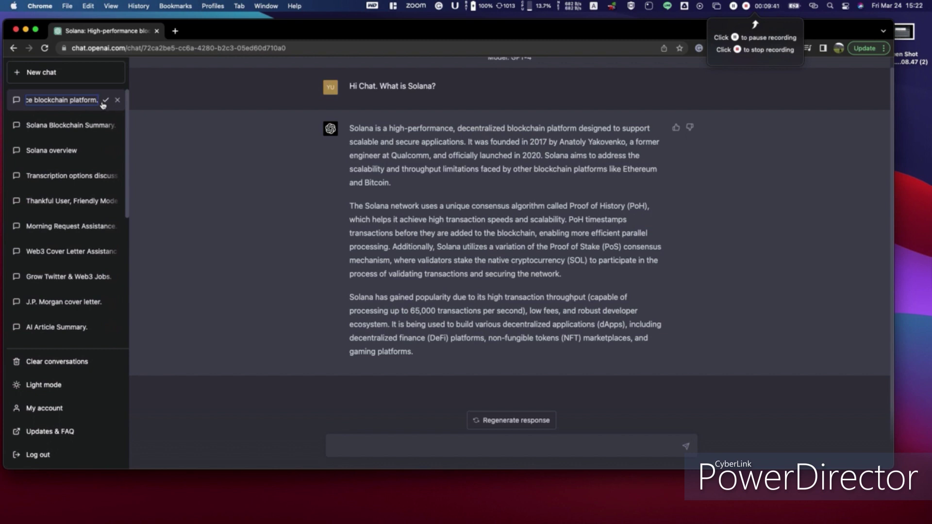
left_click(106, 100)
left_click(106, 101)
left_click(106, 101)
left_click(103, 102)
left_click(104, 102)
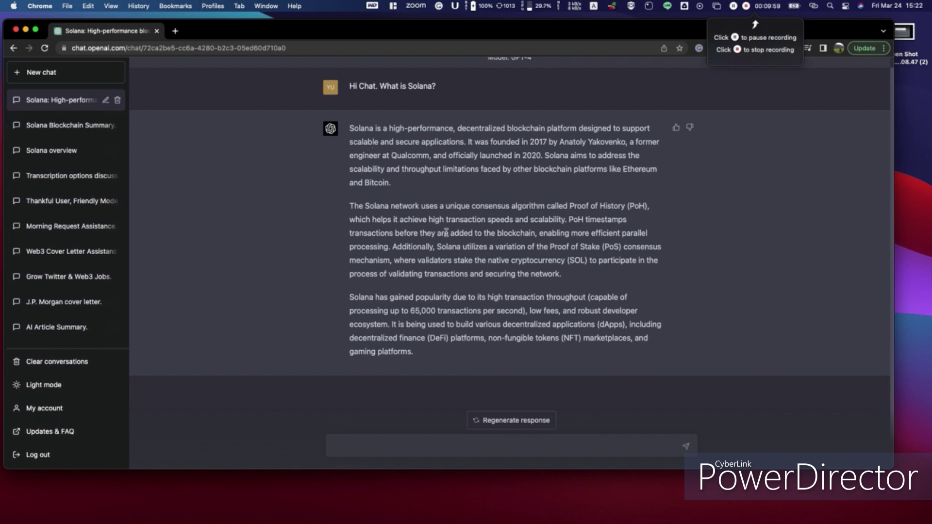
Reread the Solana answers in the GPT-4, Legacy GPT-3.5 and Default GPT-3.5 chats, returning to the GPT-4 chat for comparison
scroll(450, 203, "up", 1)
scroll(450, 203, "up", 1)
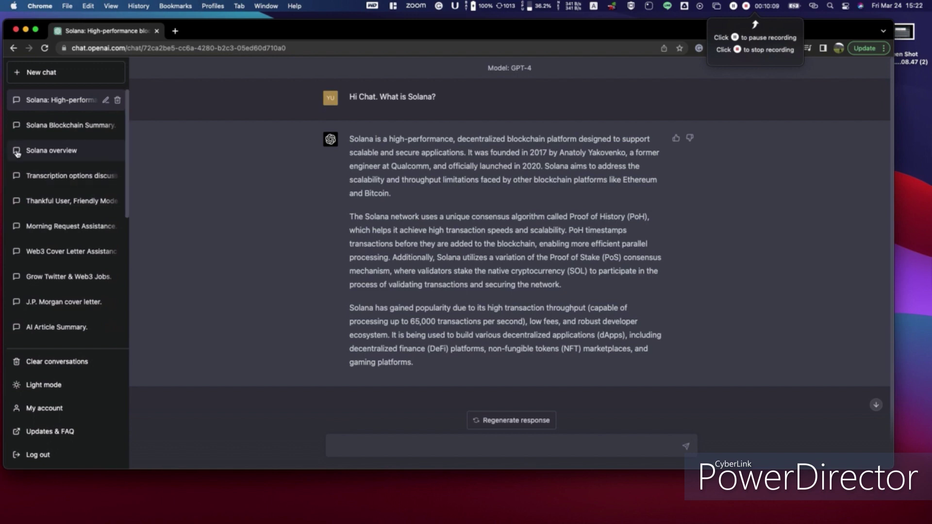
left_click(65, 133)
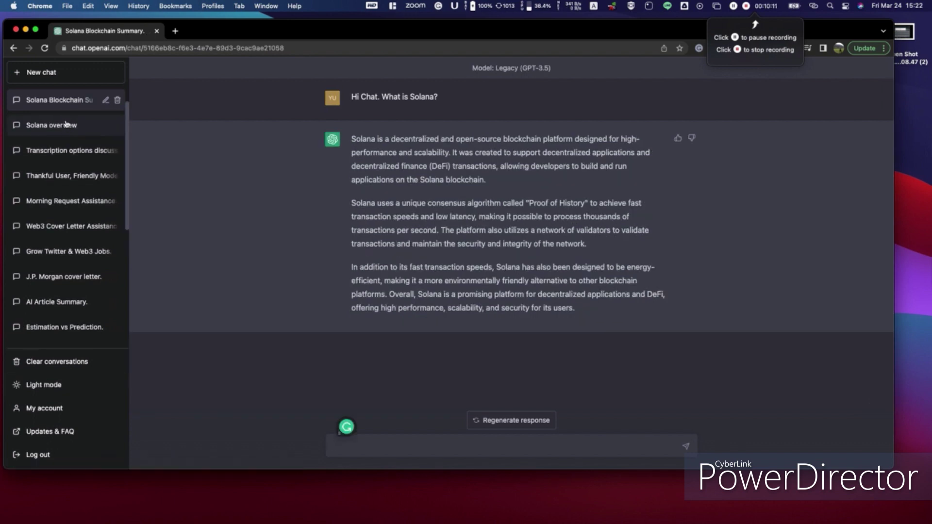
left_click(65, 127)
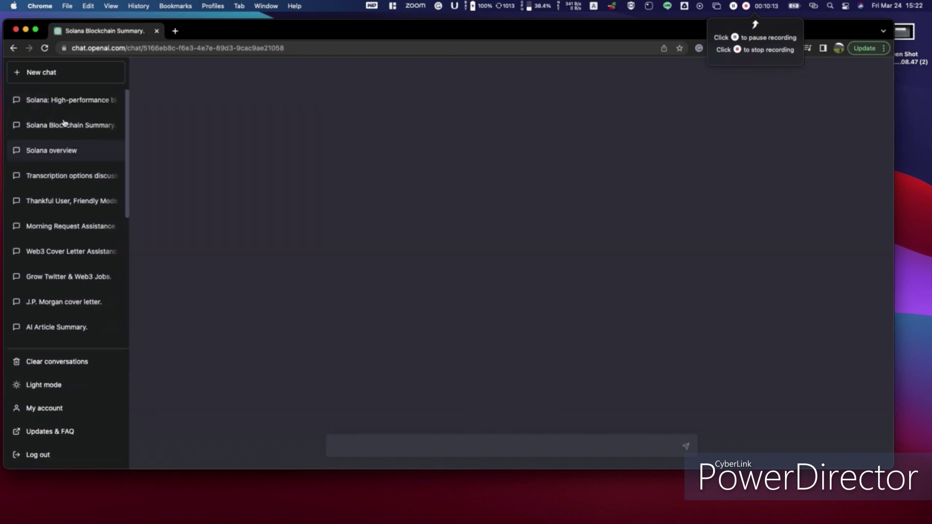
left_click(61, 152)
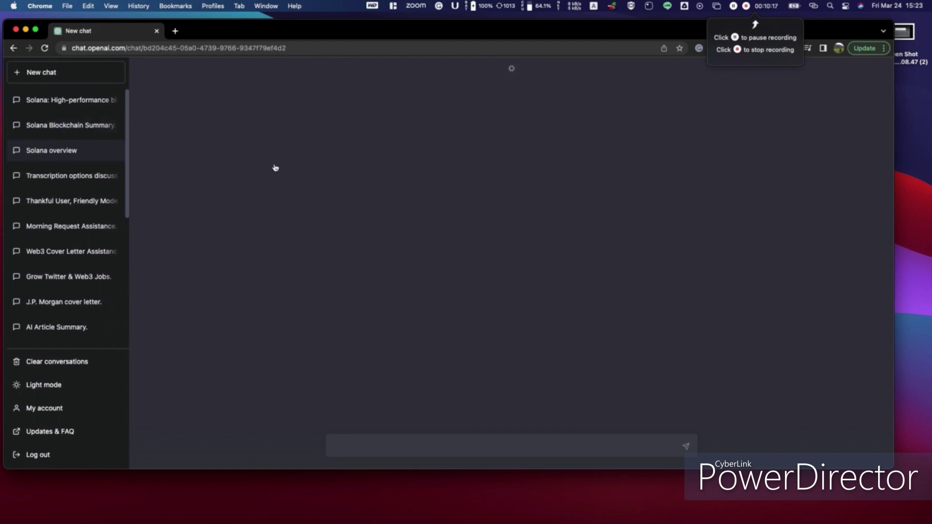
left_click(60, 144)
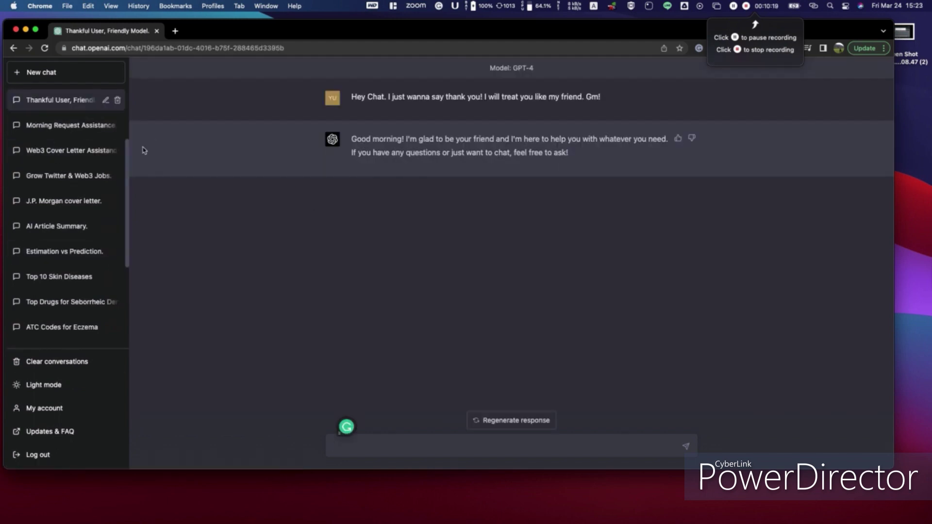
scroll(59, 142, "up", 3)
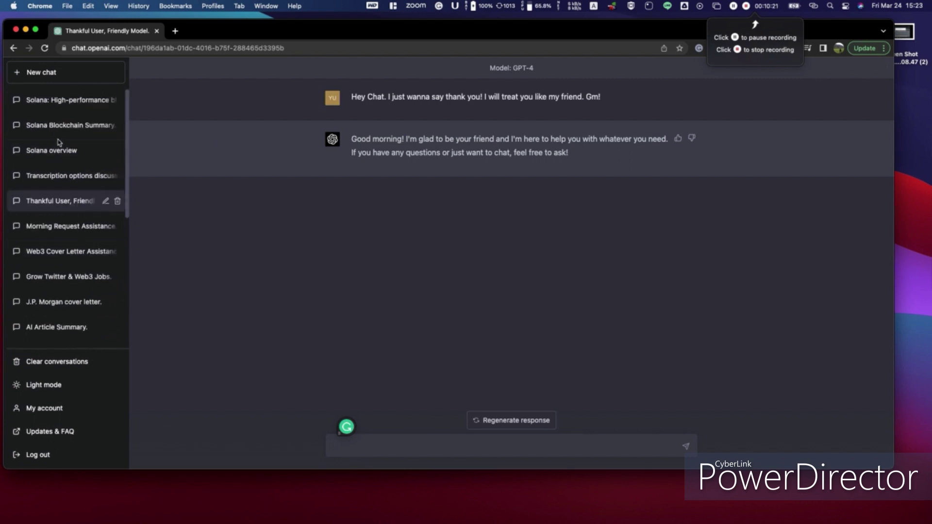
left_click(57, 147)
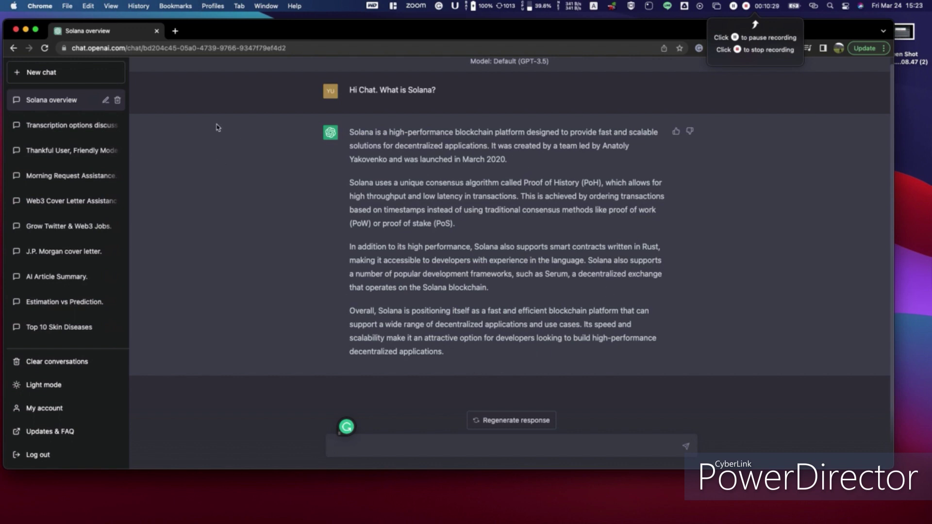
scroll(15, 120, "up", 2)
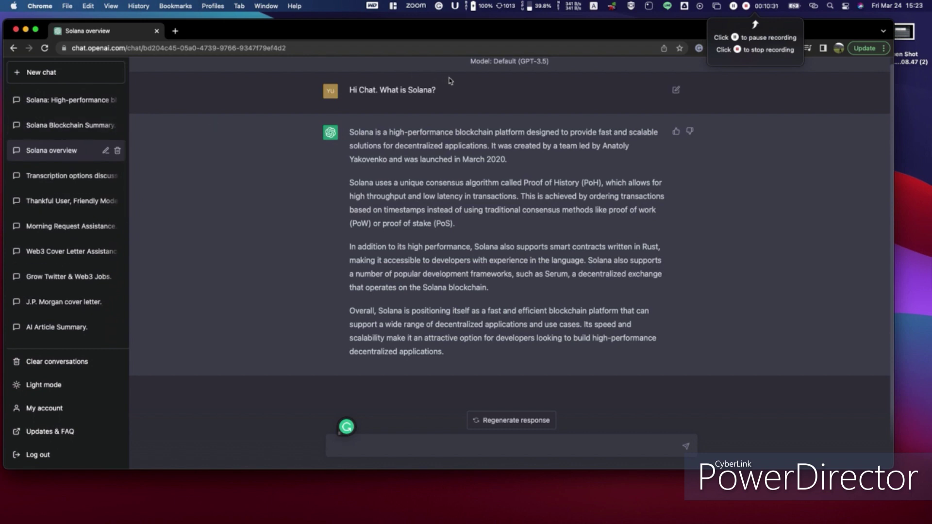
left_click(53, 102)
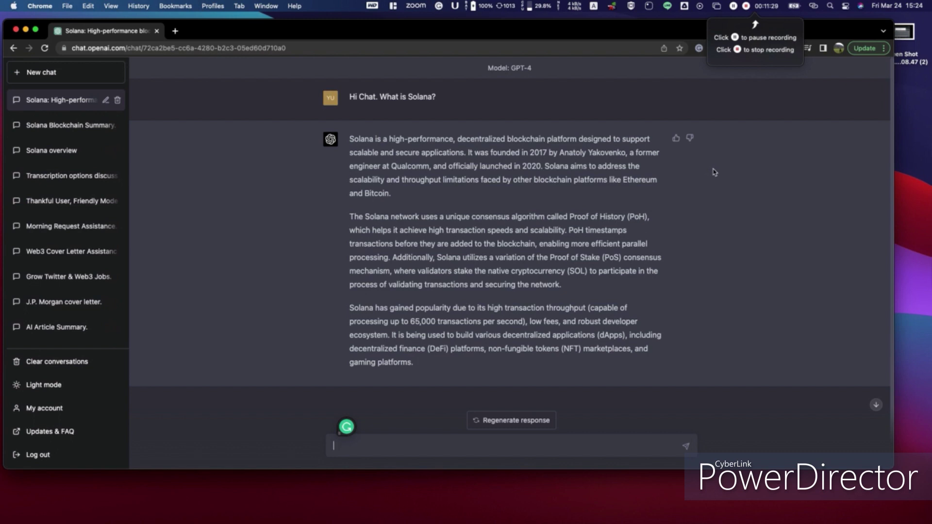
Start a new chat and set its model to GPT-4
left_click(38, 76)
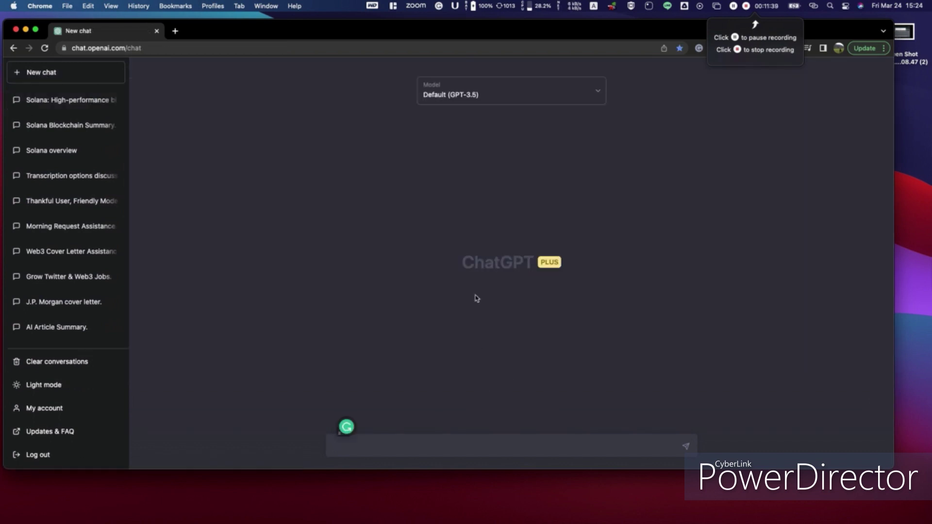
left_click(557, 101)
left_click(504, 163)
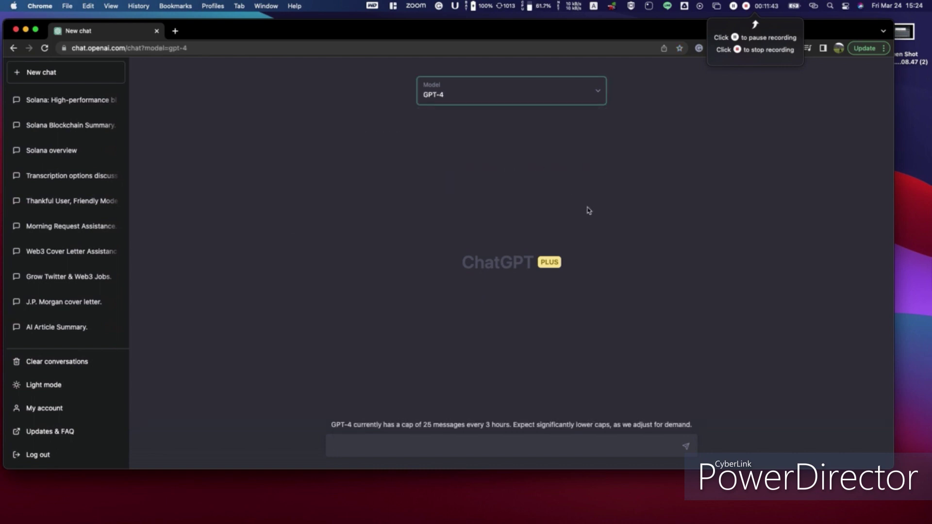
Write "Hi Chat. Do you know that you will have a new version that will work with plugins?", accepting the suggested "that will" correction
left_click(469, 445)
type("Hi Chat. ")
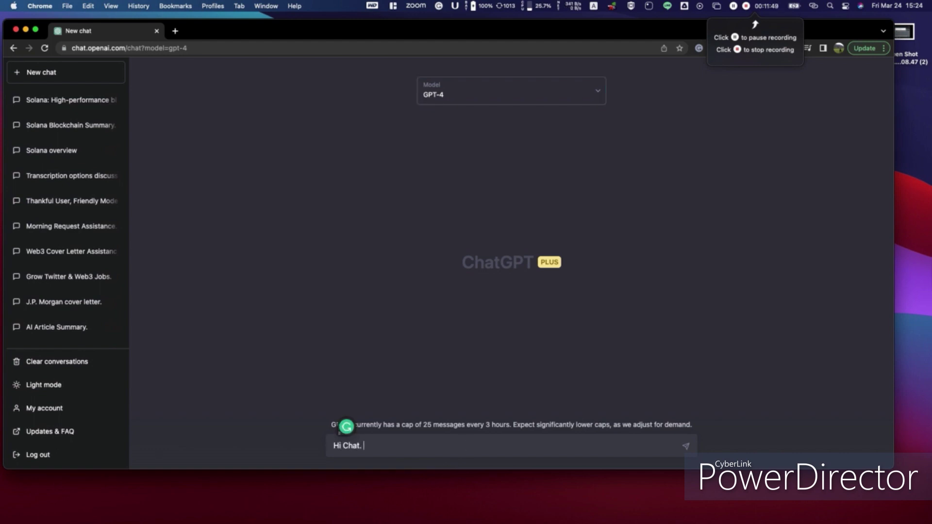
type("Do you know that you will have a new version w")
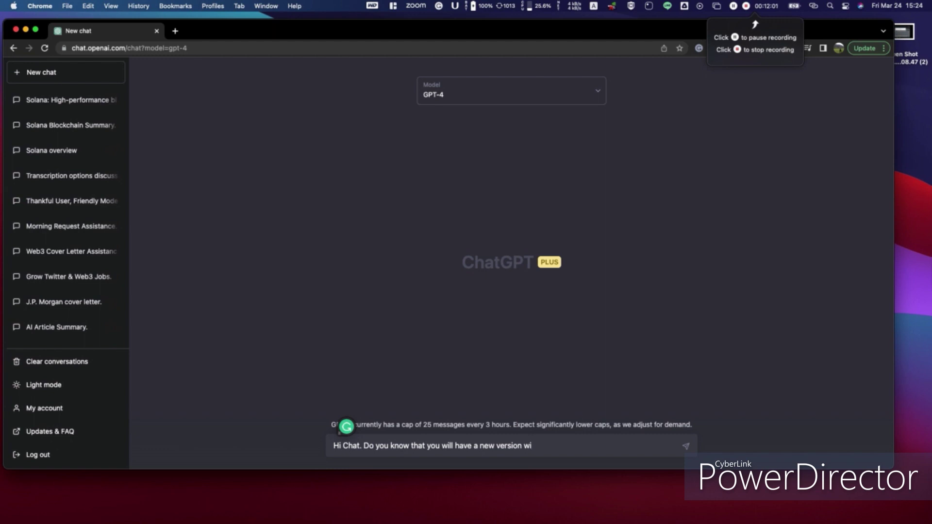
type("hich will work with plugins?")
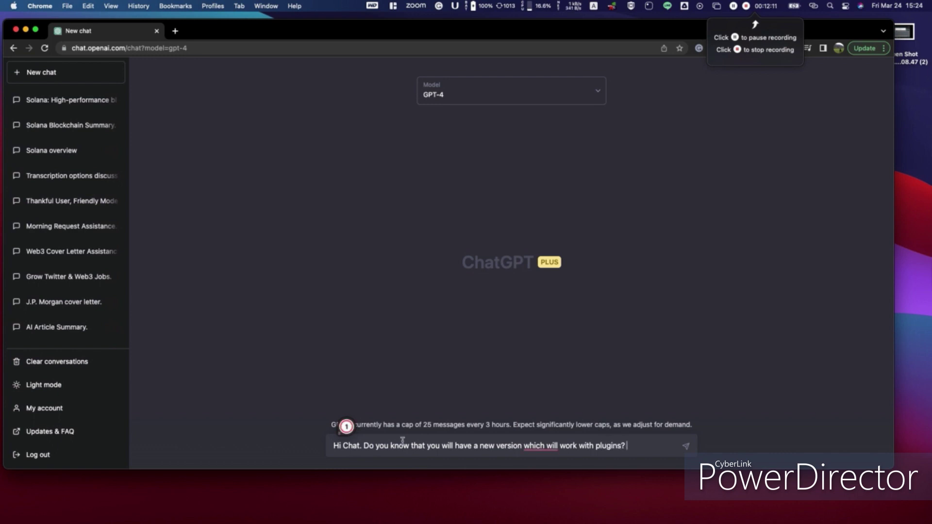
mouse_move(550, 446)
left_click(540, 473)
left_click(645, 448)
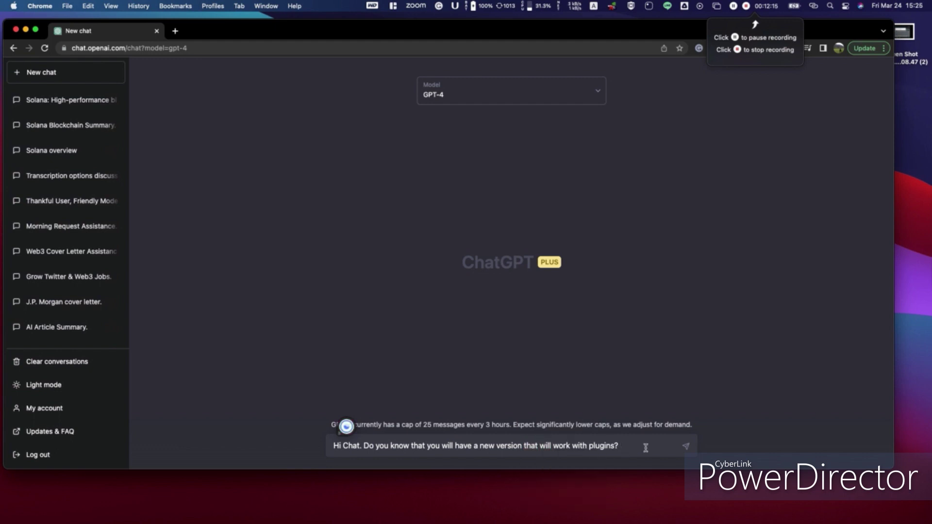
Add "Would you mind sharing a little bit more about it?" to the prompt, using the suggested verb form "sharing", and send it
type("Would you mind to shar")
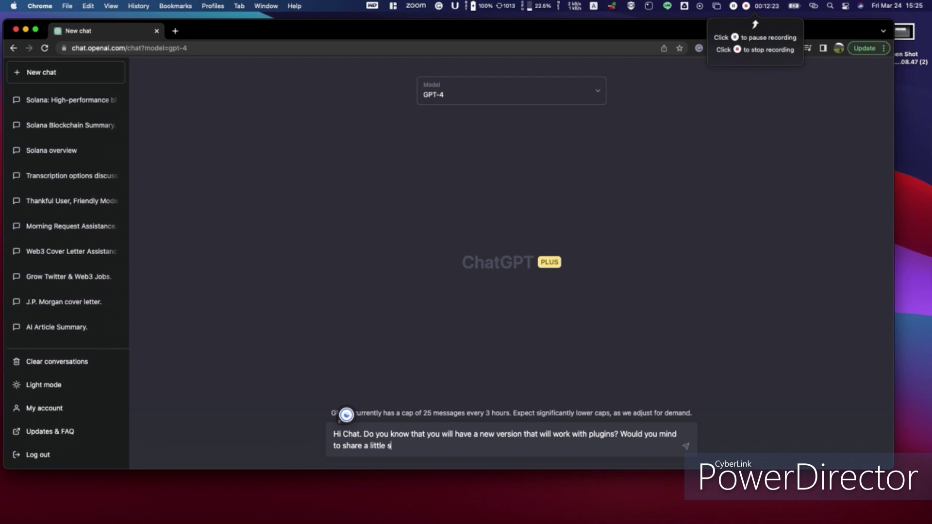
type("e a little bit more about it?")
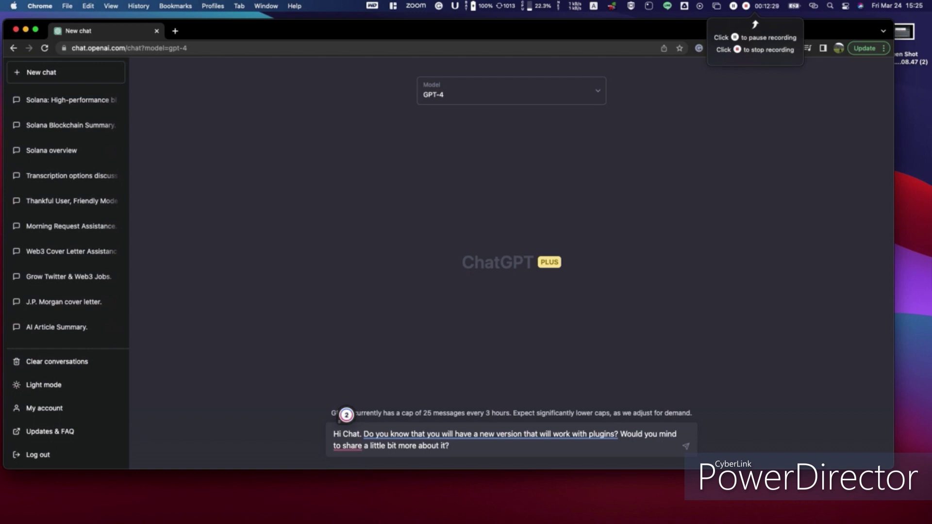
mouse_move(356, 453)
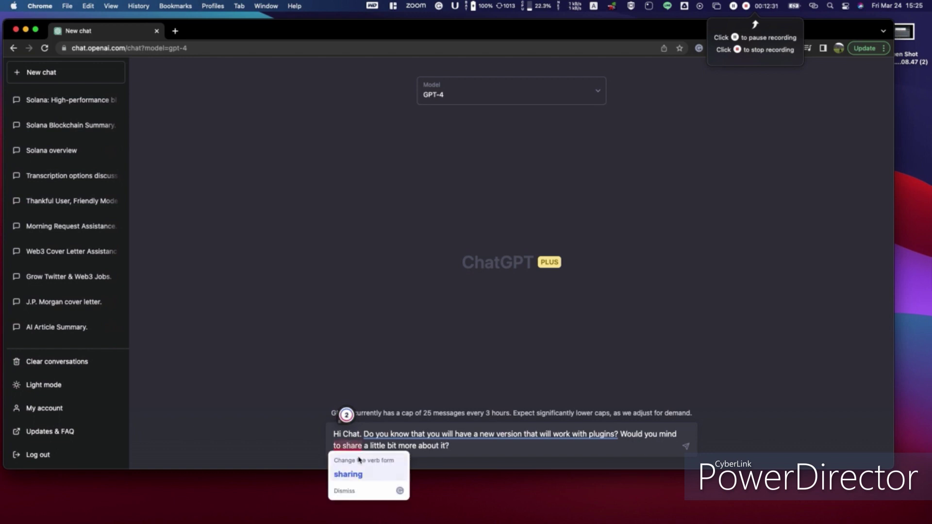
left_click(348, 474)
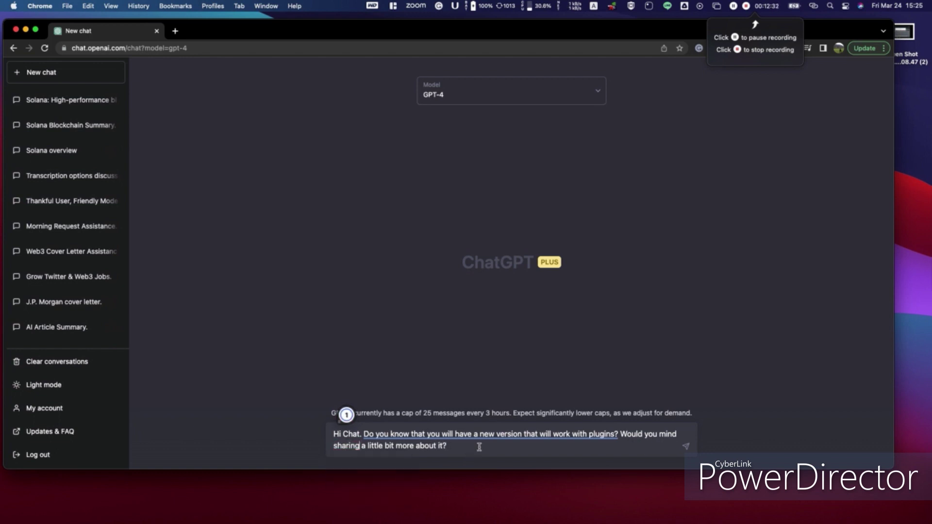
left_click(686, 447)
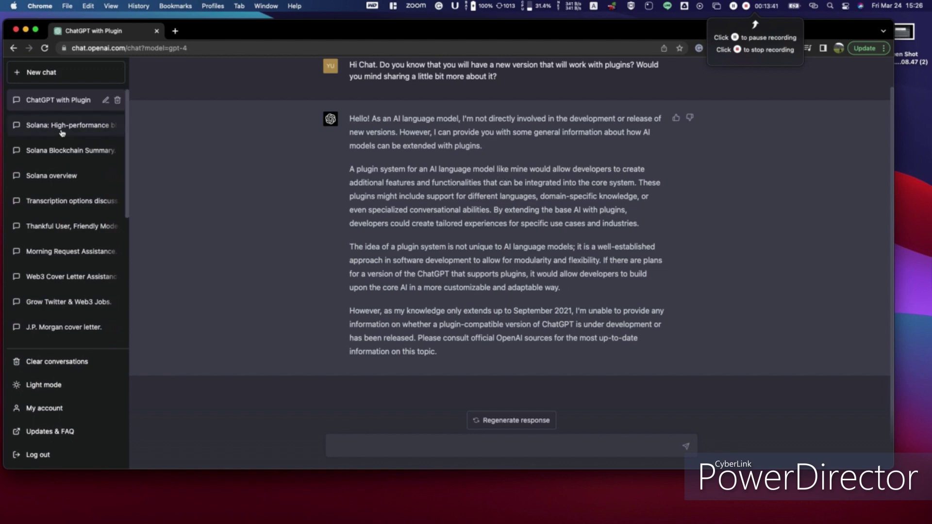
View the saved transcription options chat and the "Solana overview" chat, and look through the list of older chats
left_click(64, 177)
left_click(64, 176)
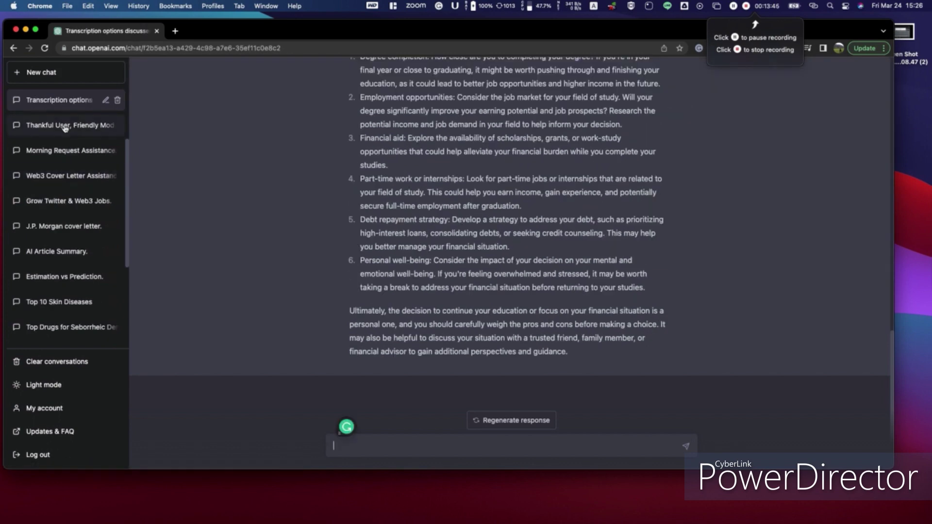
scroll(65, 128, "down", 1)
scroll(76, 140, "up", 5)
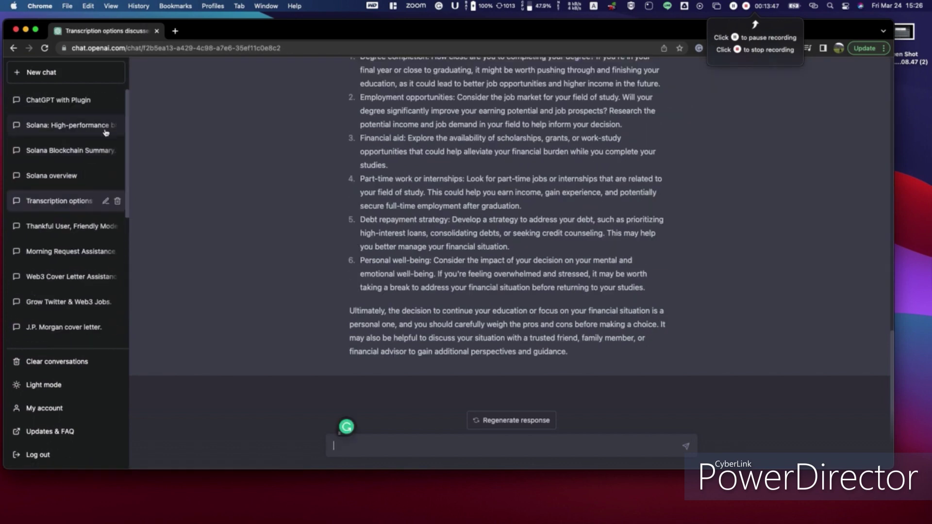
left_click(56, 176)
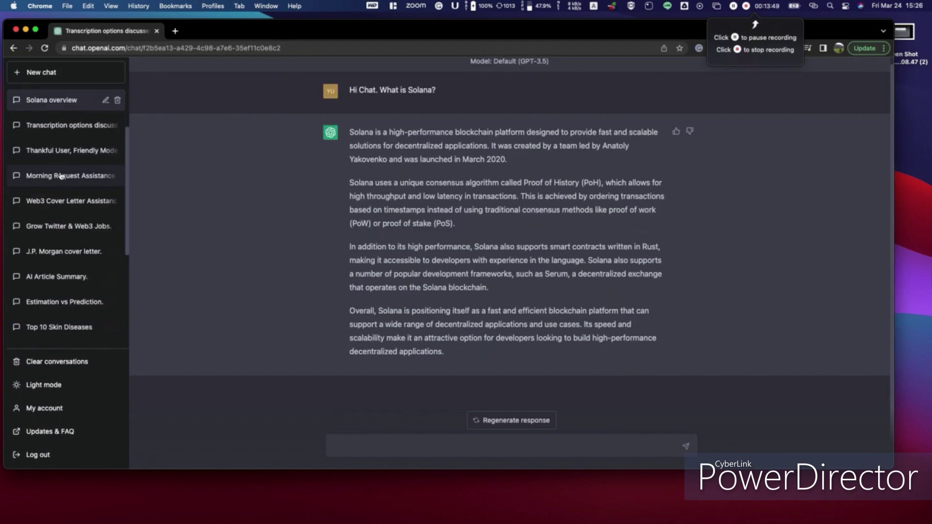
scroll(92, 155, "down", 5)
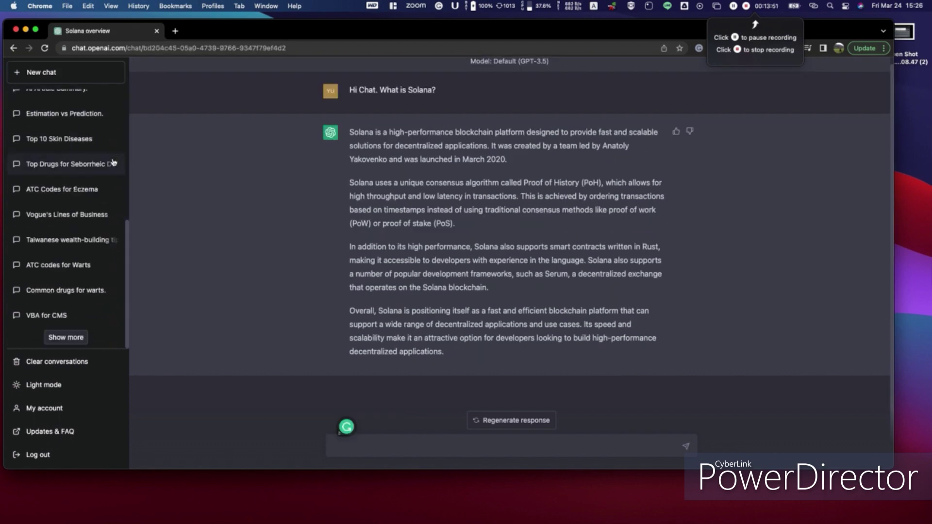
scroll(113, 163, "up", 5)
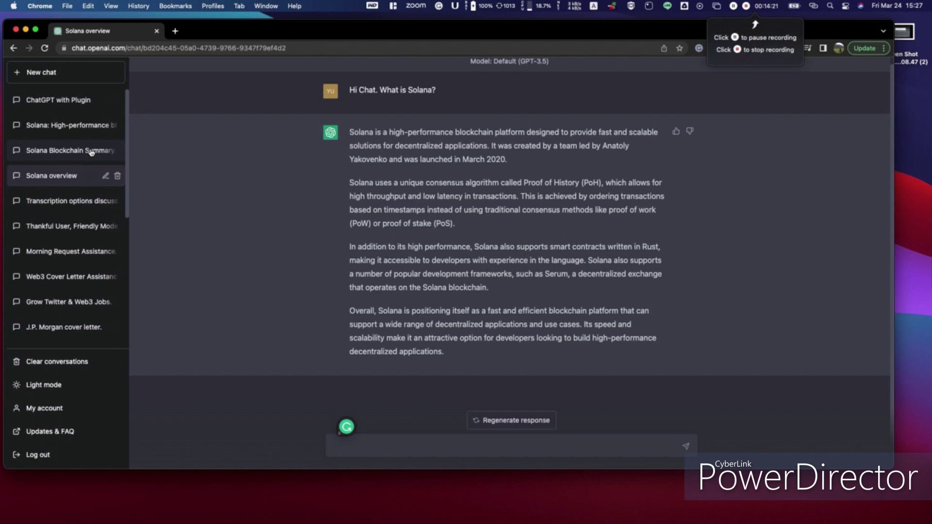
Review the Legacy GPT-3.5 and GPT-4 Solana chats, and browse the rest of the saved chat history
left_click(91, 151)
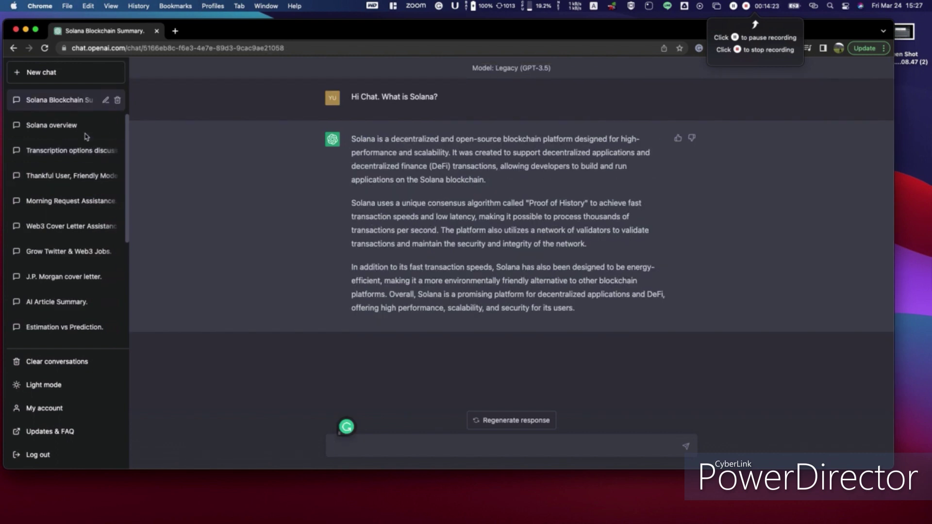
left_click(83, 130)
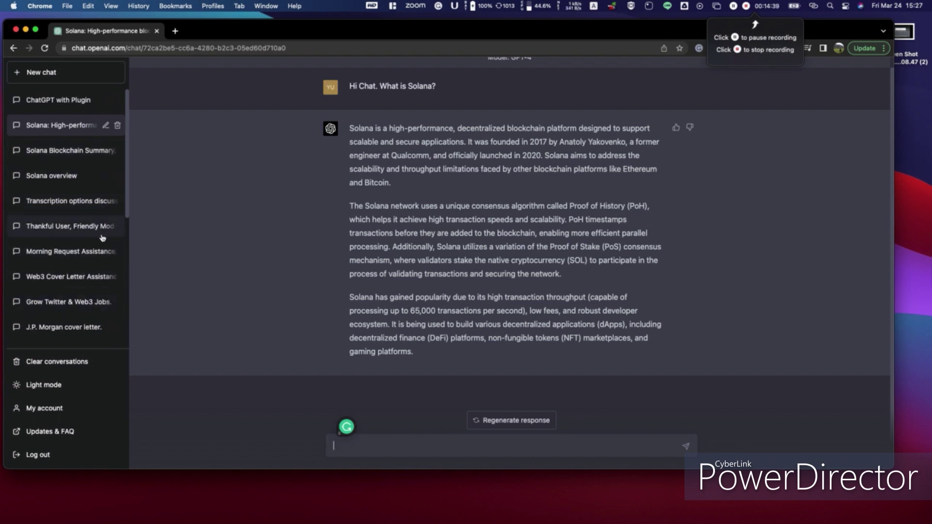
scroll(102, 238, "down", 5)
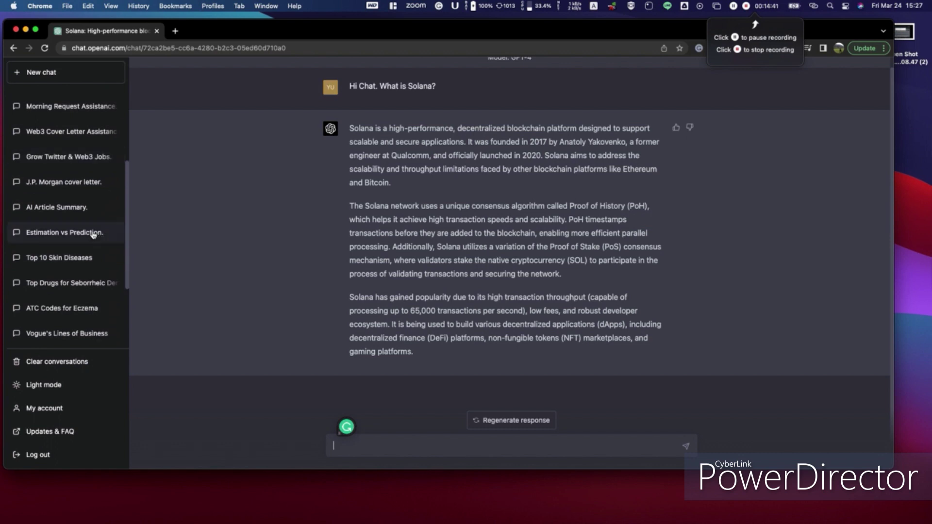
scroll(107, 220, "down", 2)
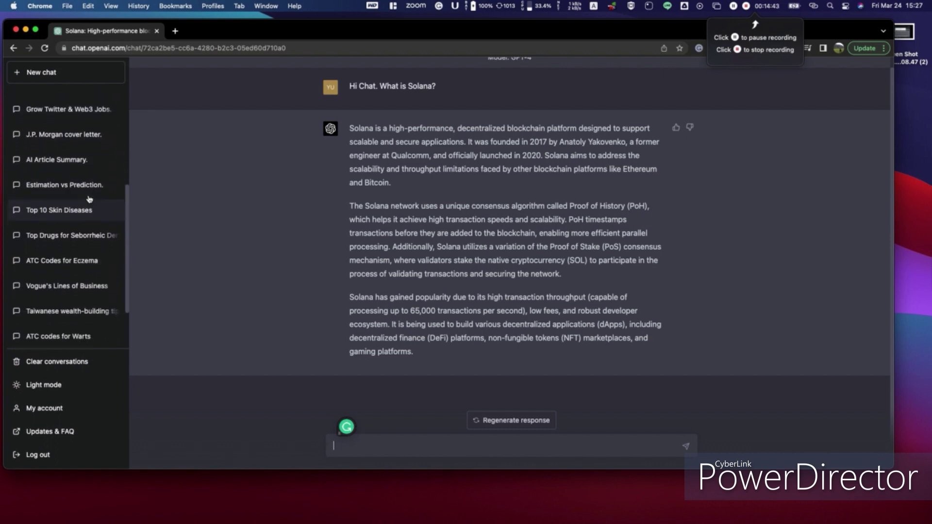
scroll(116, 229, "down", 3)
scroll(92, 221, "up", 10)
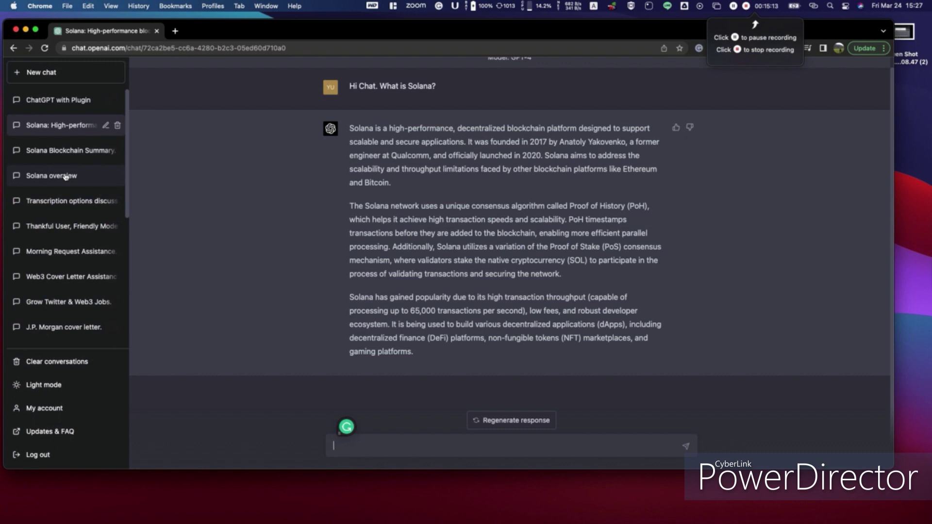
Revisit the "ChatGPT with Plugin" answer and the GPT-4, Legacy and Default Solana chats in turn, ending on "Solana overview"
left_click(61, 104)
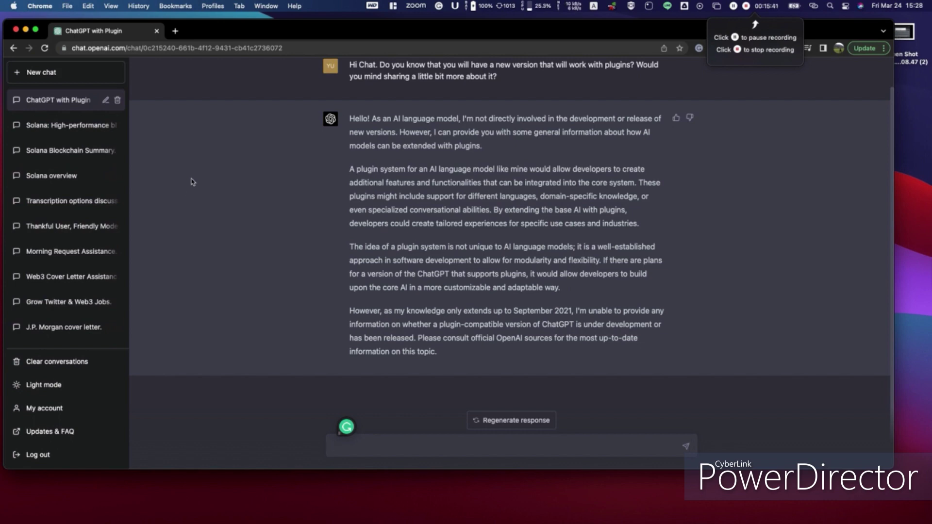
left_click(55, 132)
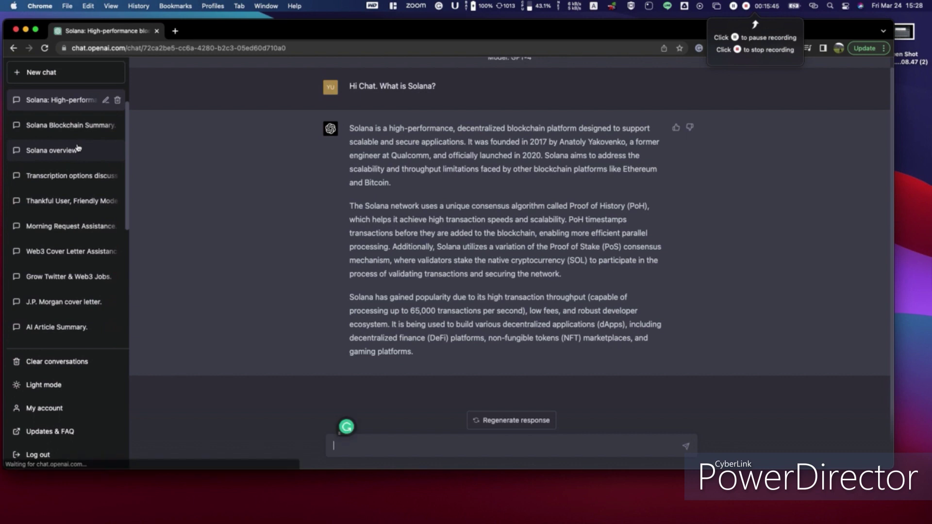
left_click(66, 125)
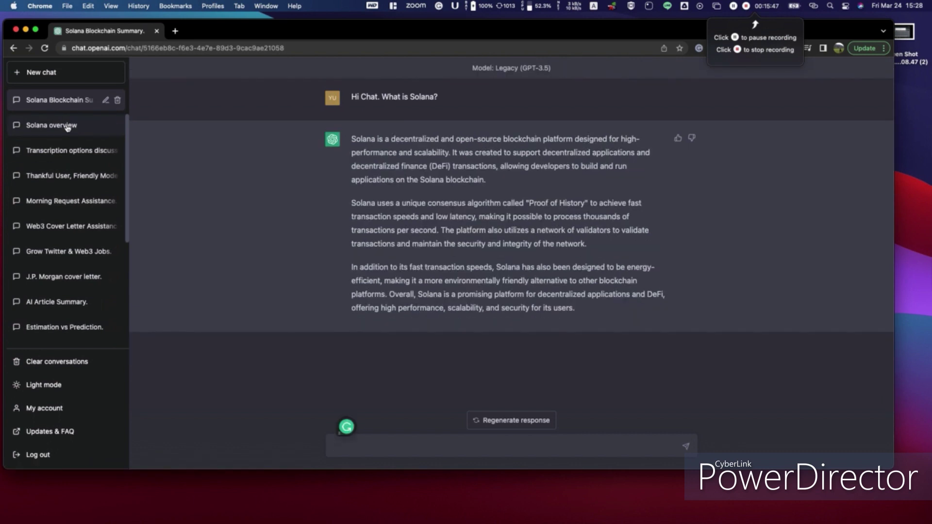
left_click(67, 125)
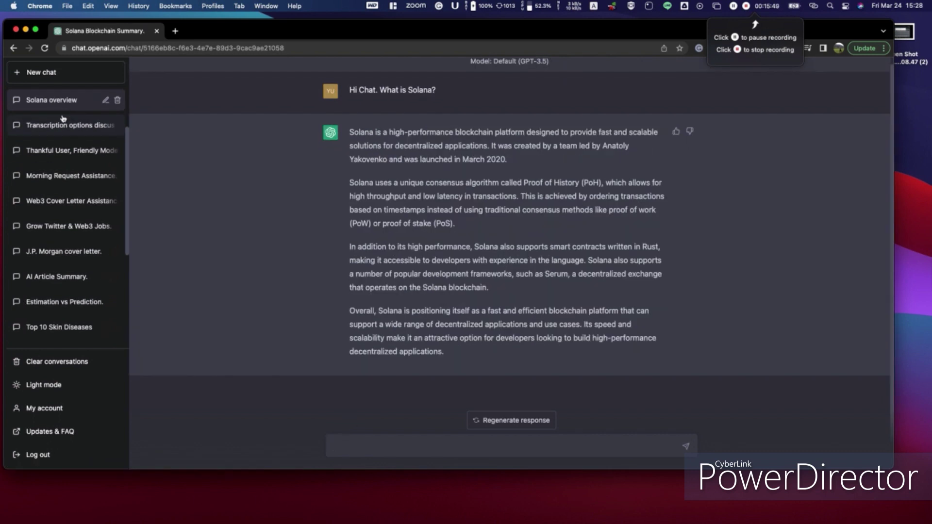
scroll(104, 141, "down", 5)
scroll(85, 143, "up", 7)
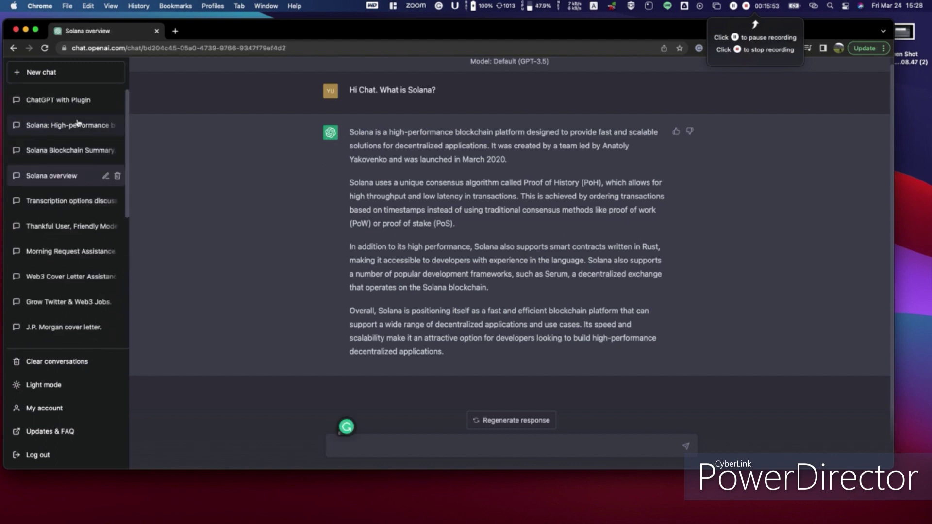